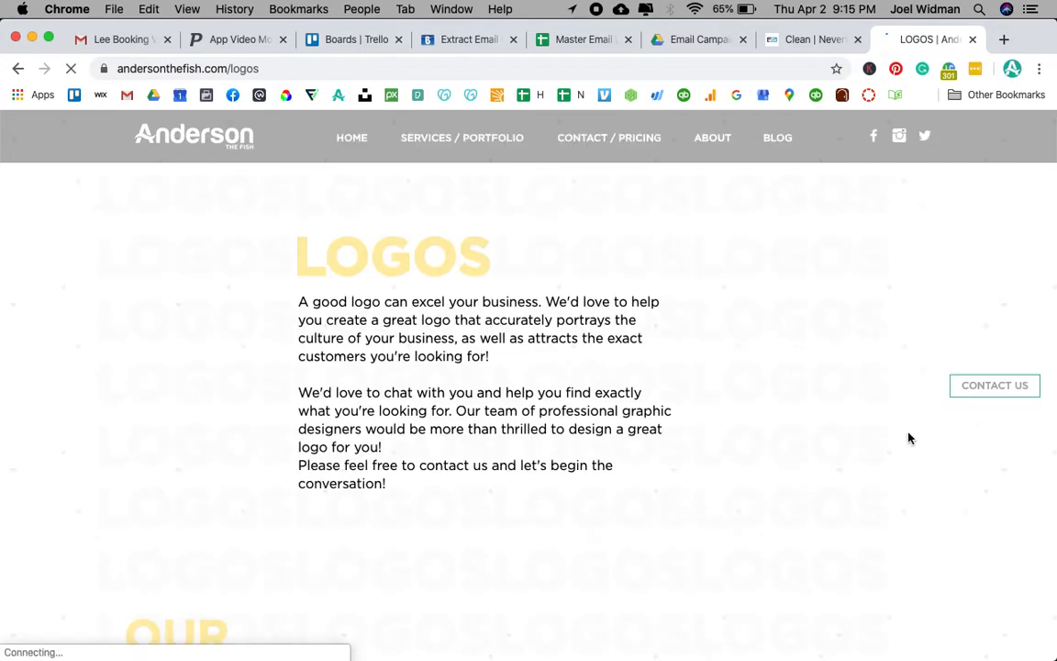
# Look through the logo portfolio on the Anderson the Fish website for example logo styles.
pyautogui.scroll(-5, 982, 457)
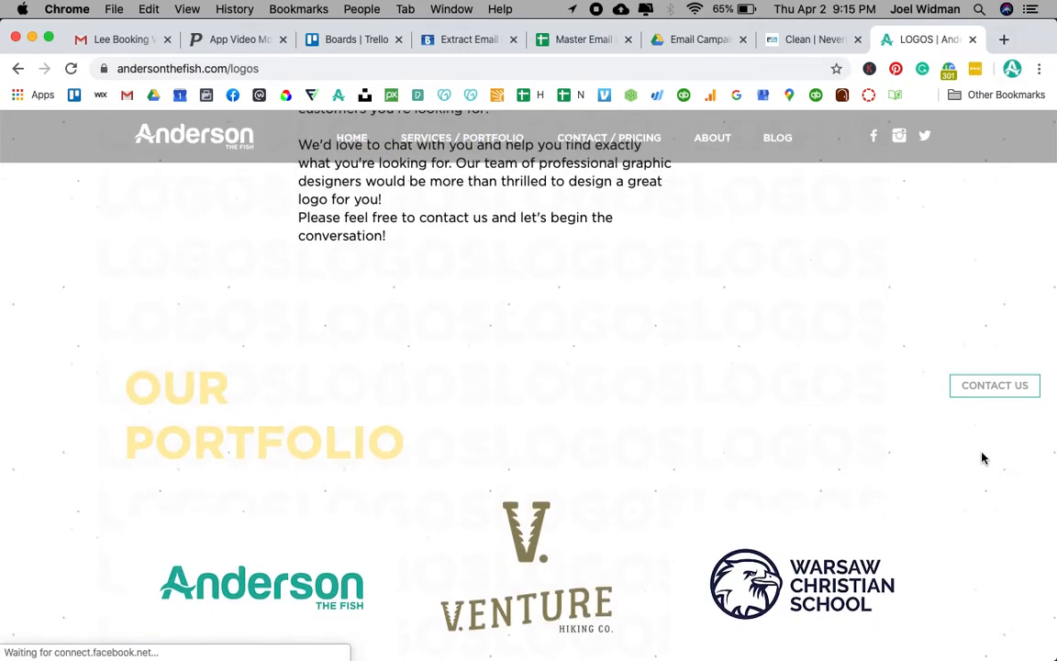
pyautogui.scroll(-4, 982, 457)
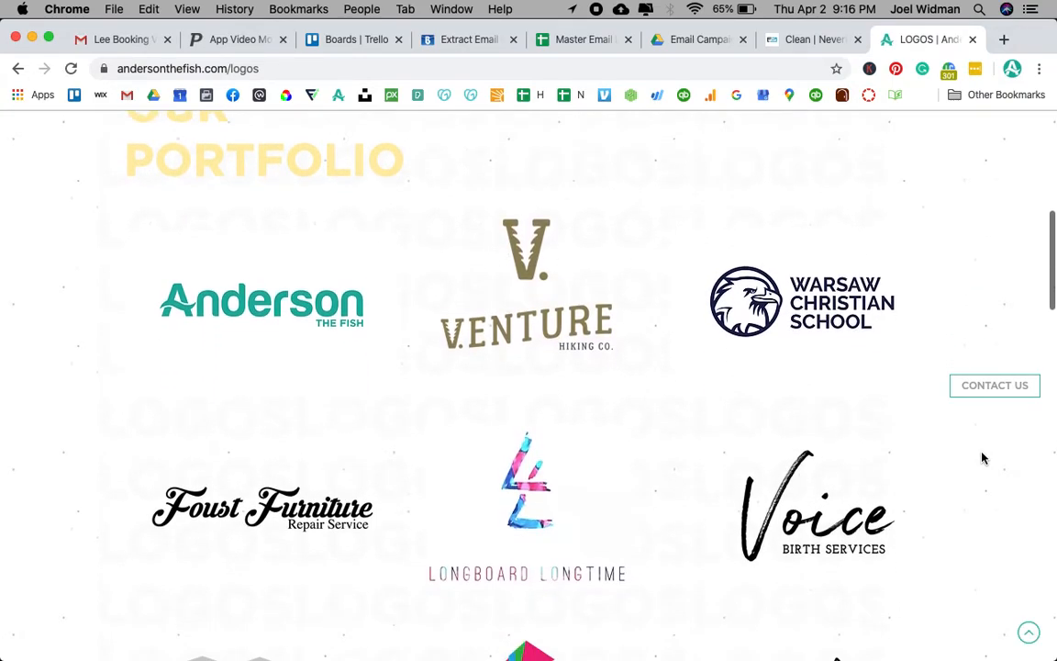
pyautogui.scroll(-3, 983, 457)
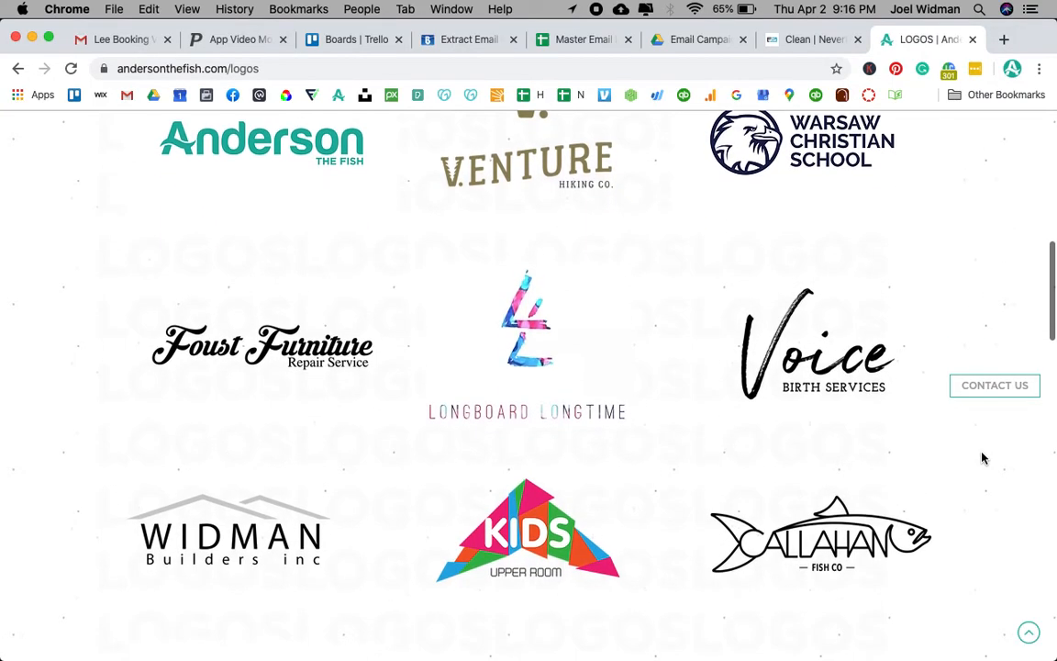
pyautogui.scroll(1, 982, 457)
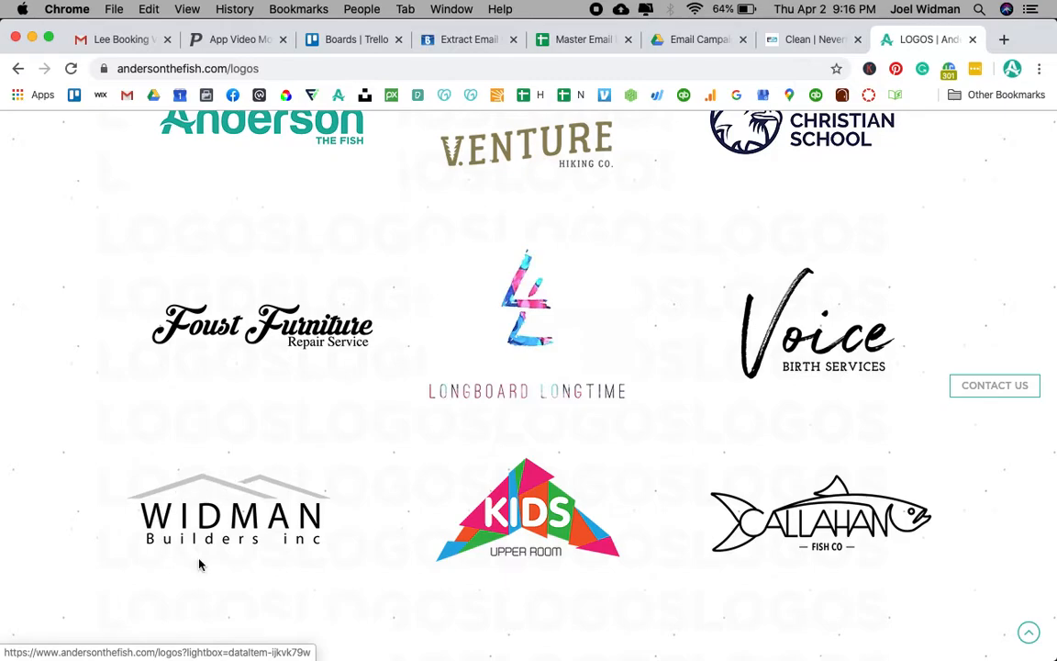
pyautogui.scroll(-5, 237, 528)
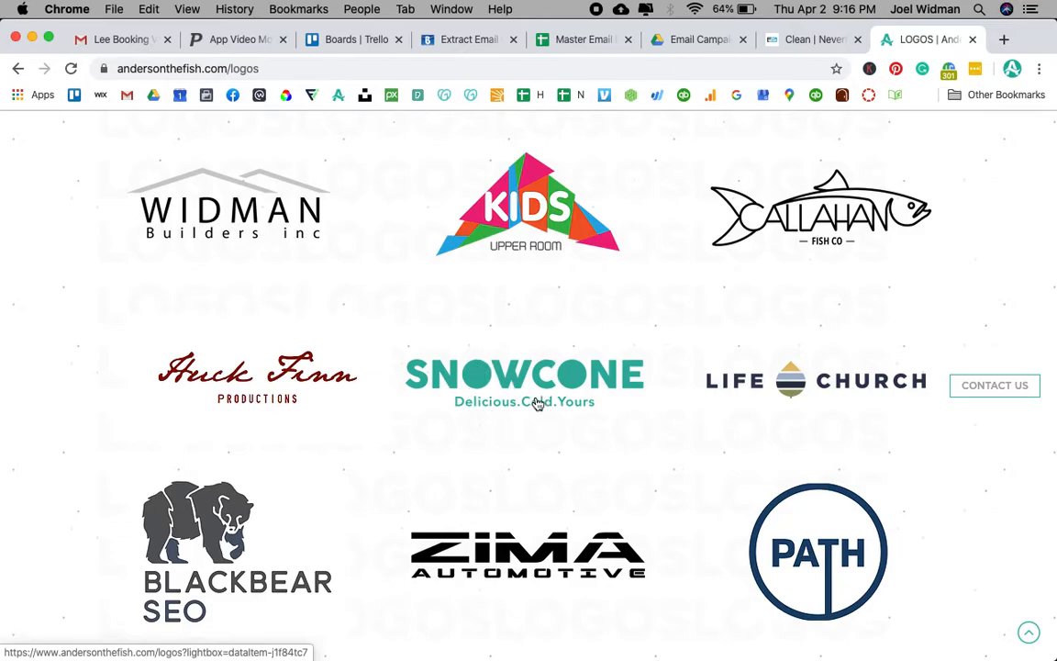
pyautogui.scroll(-4, 538, 405)
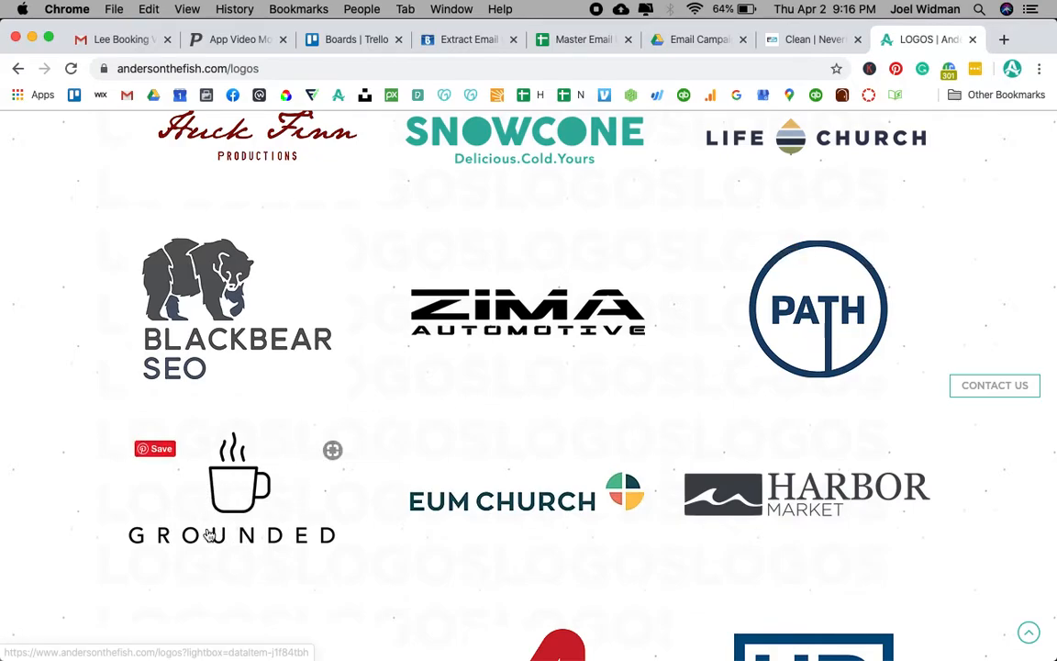
pyautogui.scroll(-5, 209, 535)
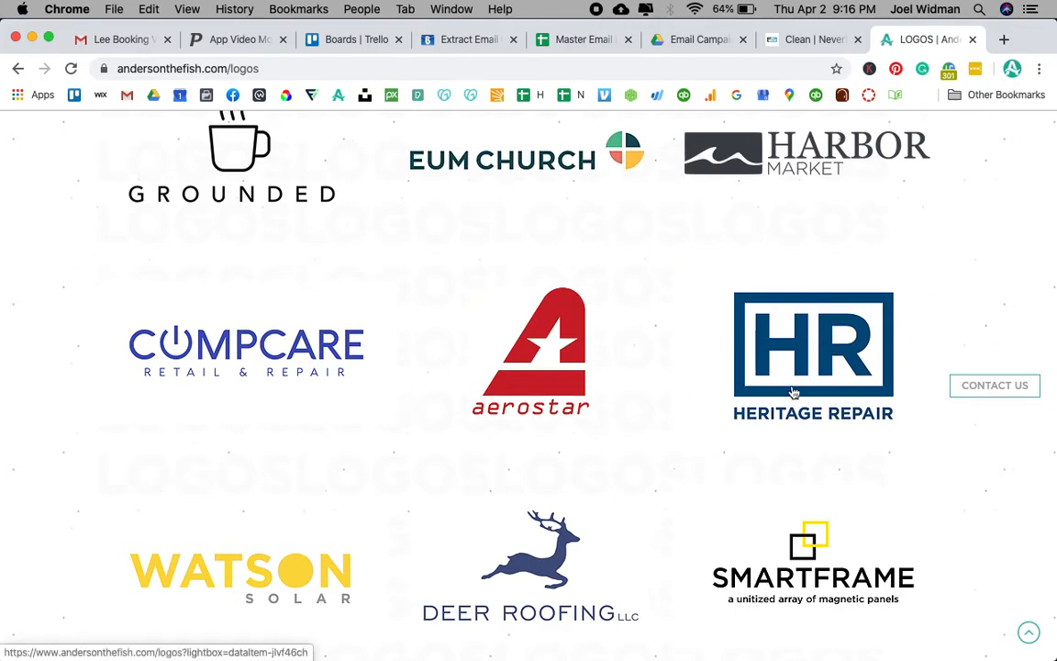
pyautogui.scroll(-3, 782, 389)
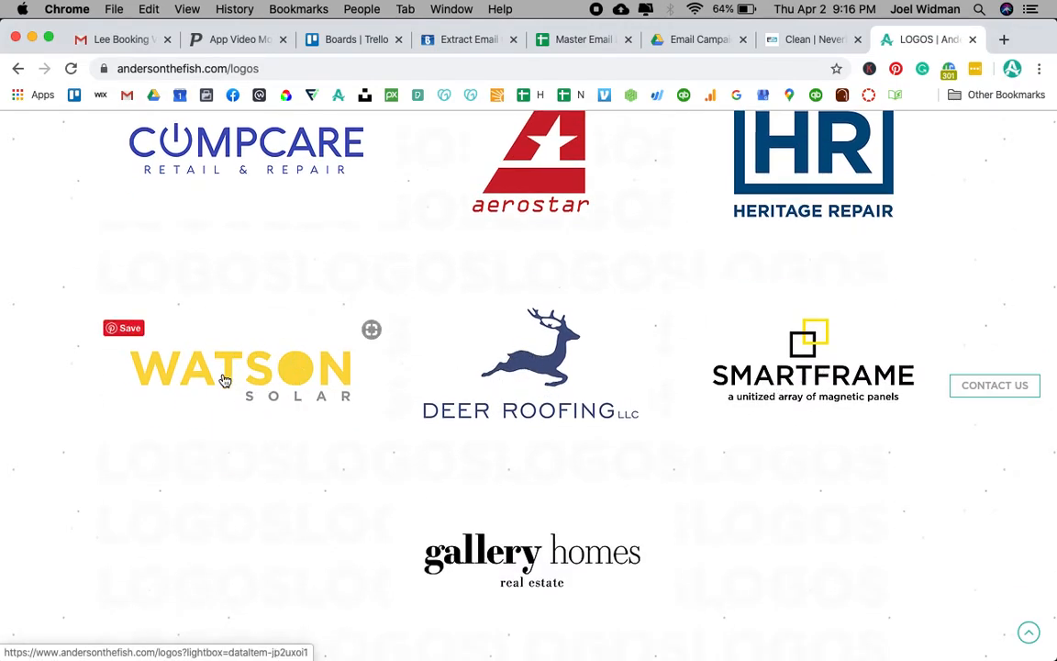
pyautogui.scroll(-3, 265, 397)
pyautogui.scroll(4, 264, 396)
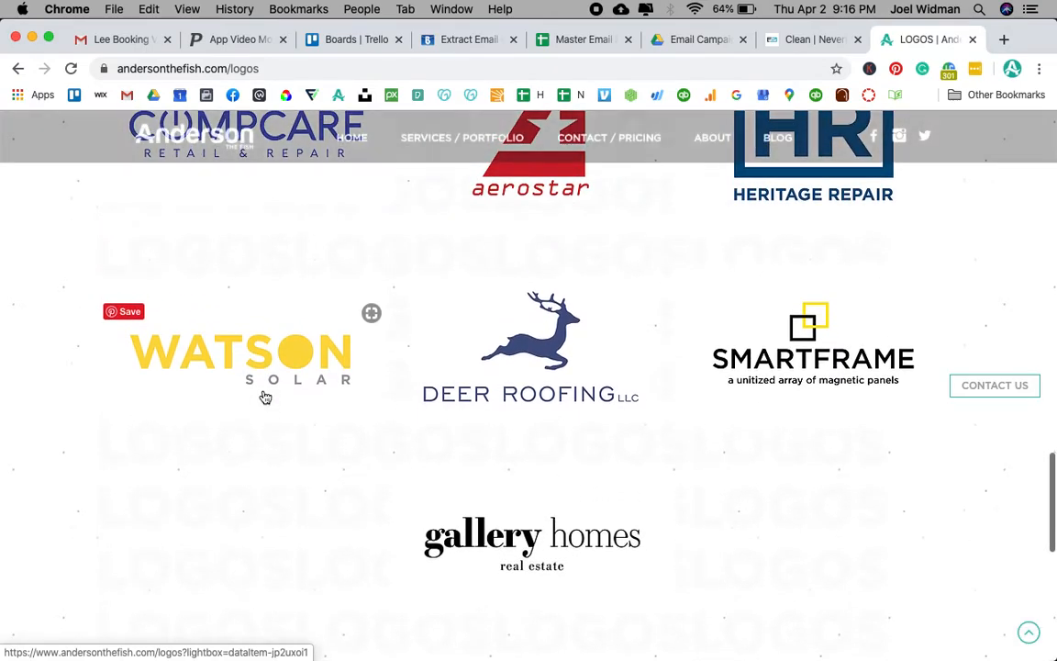
pyautogui.scroll(3, 128, 354)
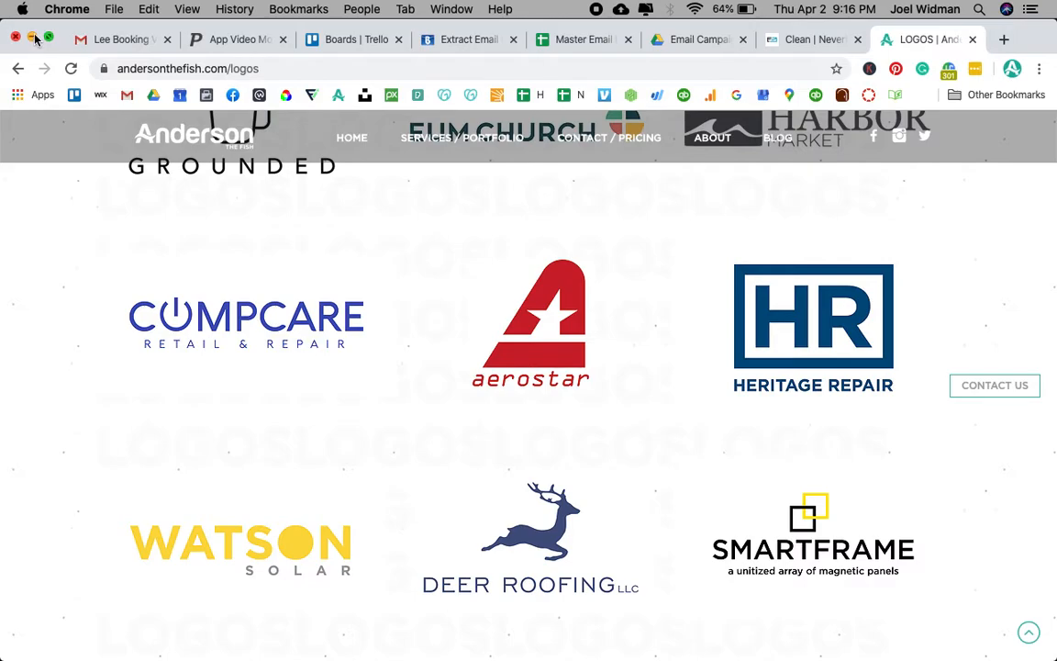
pyautogui.scroll(6, 31, 300)
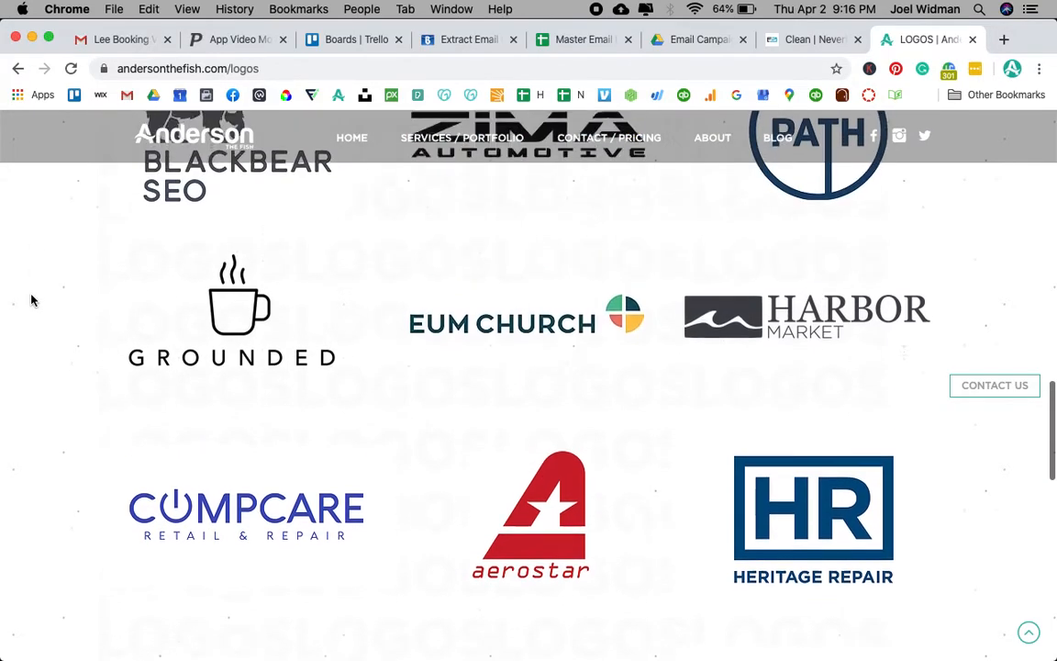
pyautogui.scroll(5, 32, 300)
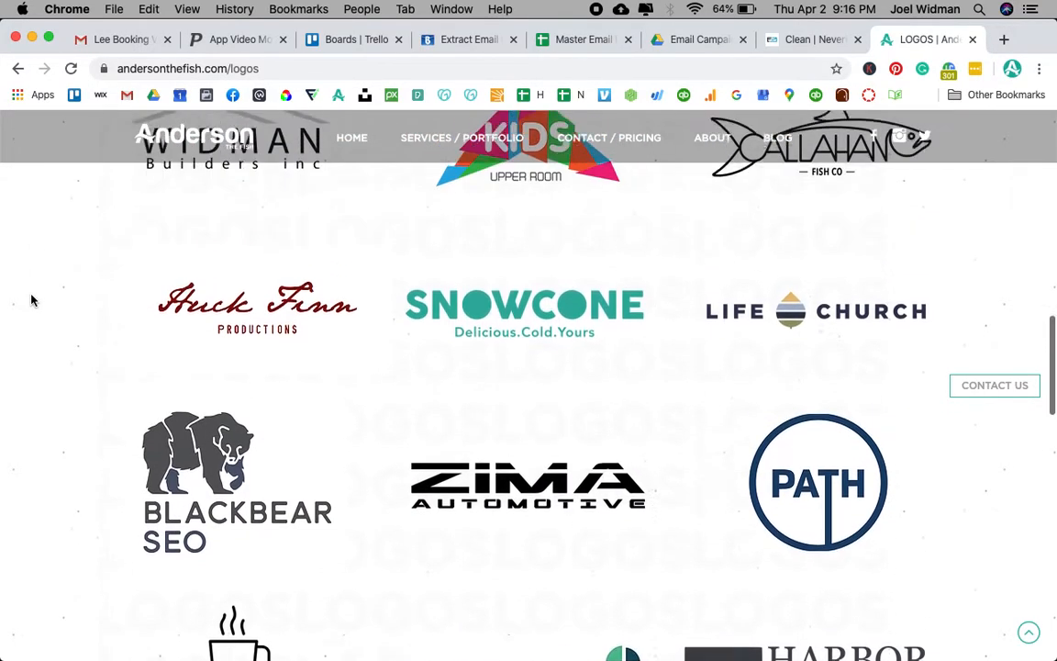
pyautogui.scroll(4, 31, 301)
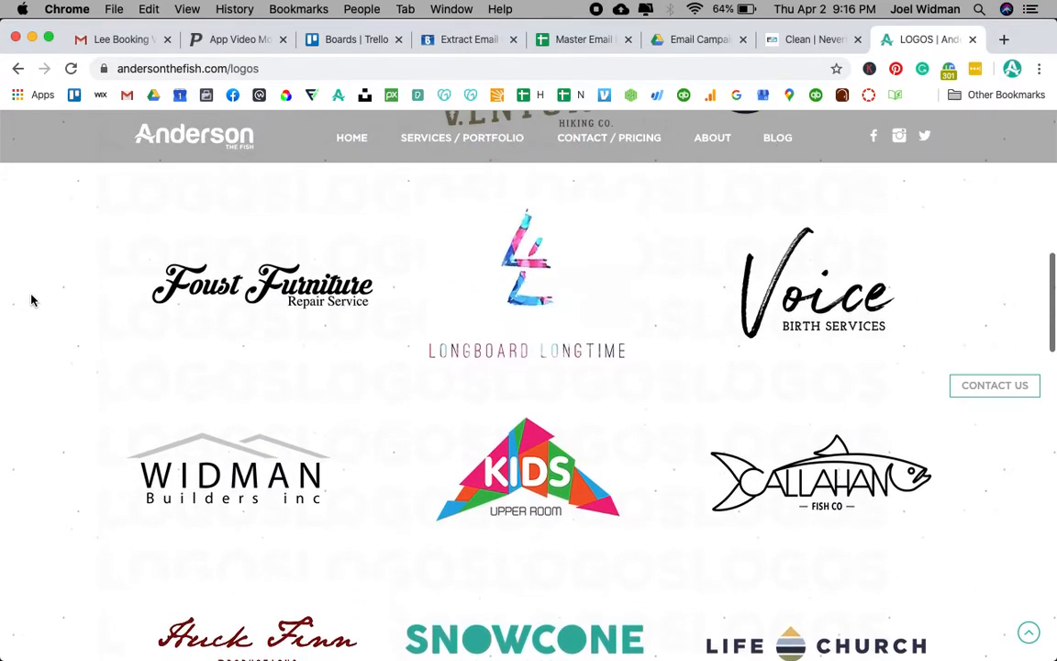
pyautogui.scroll(3, 31, 300)
pyautogui.scroll(3, 31, 300)
pyautogui.scroll(-2, 31, 300)
pyautogui.scroll(-2, 31, 300)
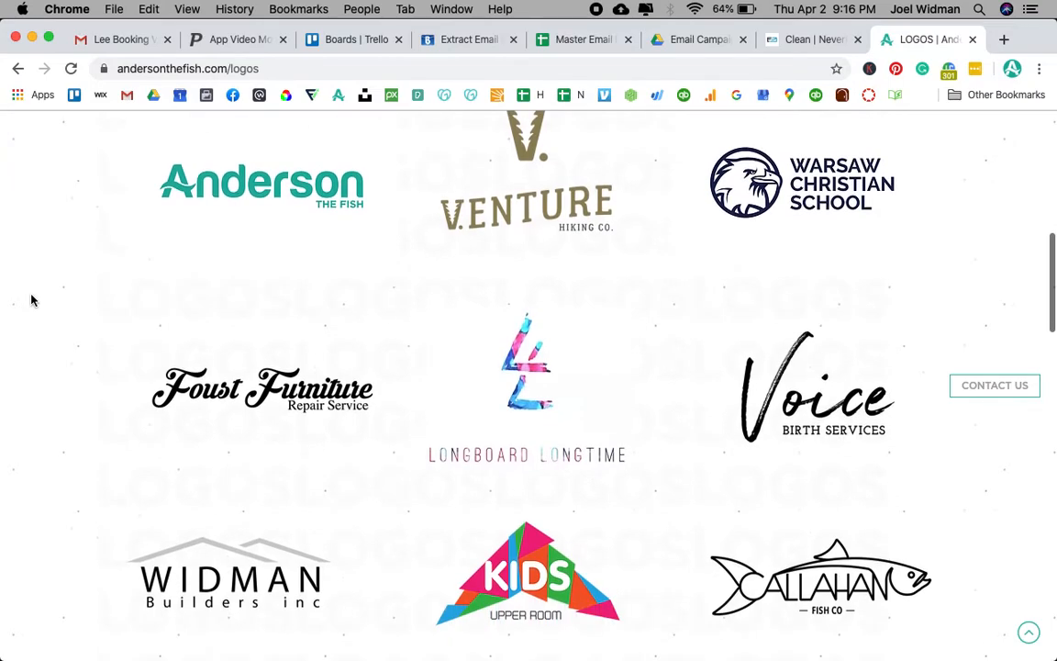
# Switch to Keynote and set a custom slide size of 2000 by 2000 points.
pyautogui.click(29, 40)
pyautogui.click(340, 191)
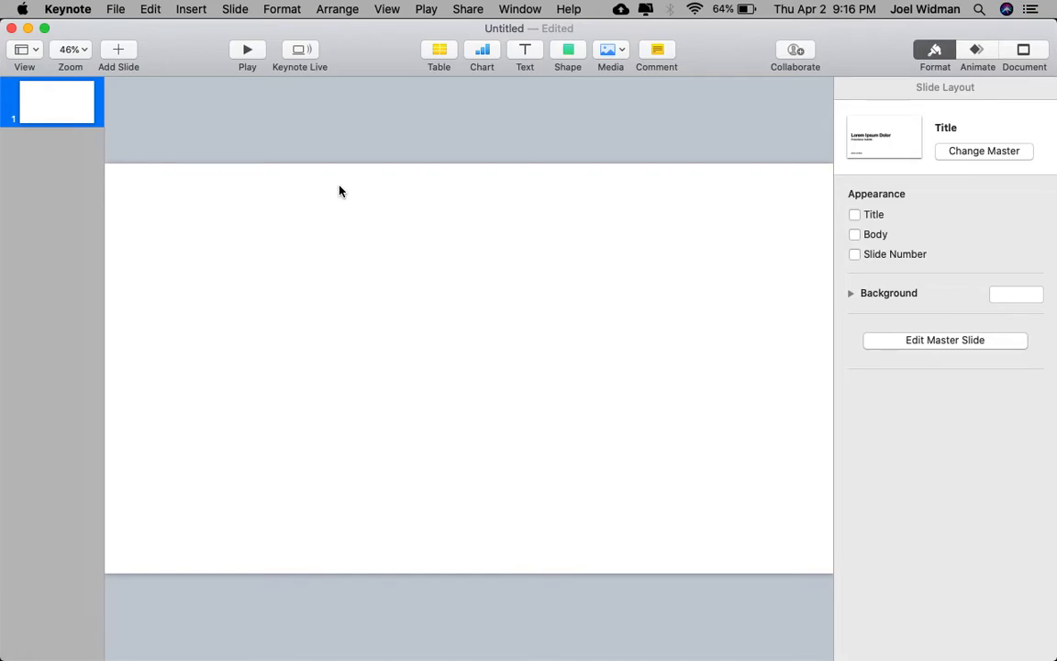
pyautogui.click(1026, 51)
pyautogui.click(931, 449)
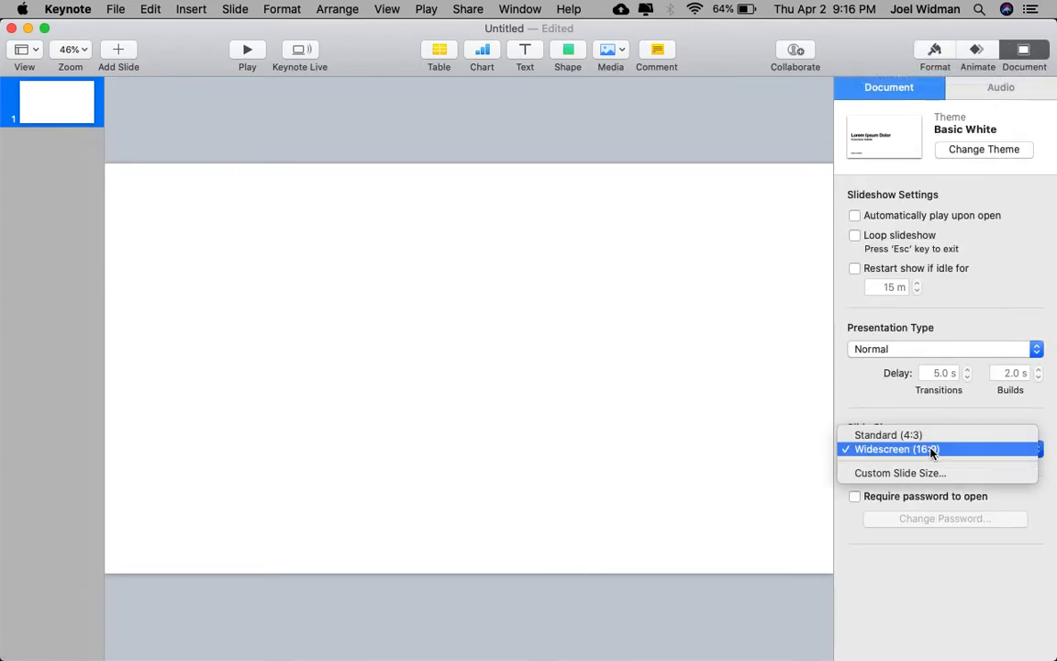
pyautogui.click(918, 473)
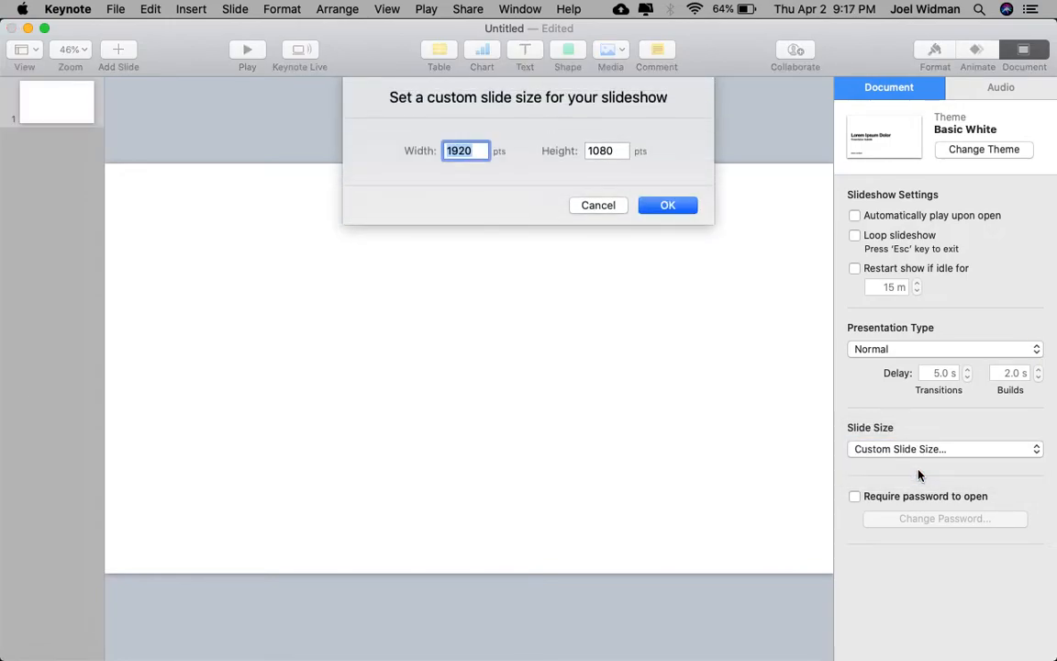
pyautogui.press('Tab')
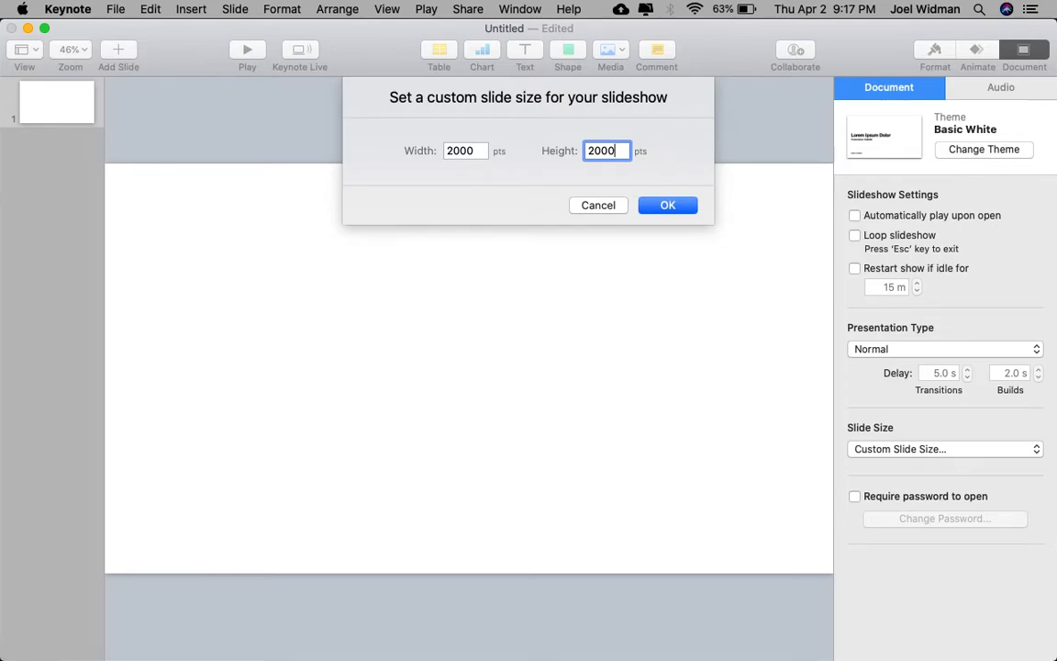
pyautogui.press('Return')
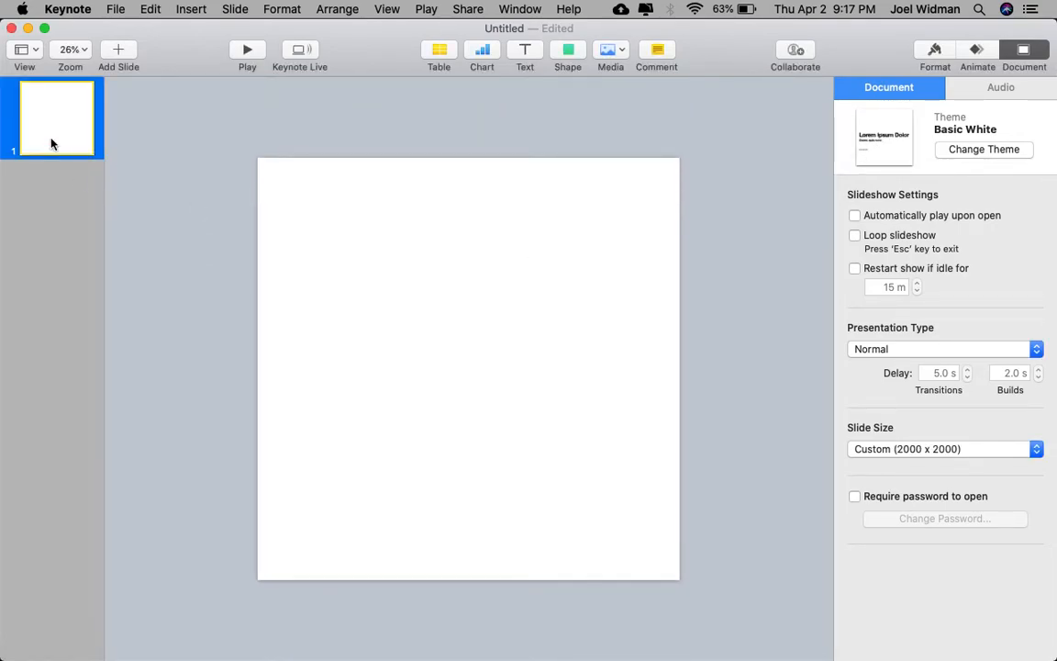
# Duplicate the blank square slide five times.
pyautogui.press('super+d')
pyautogui.press('super+d')
pyautogui.press('super+d')
pyautogui.press('super+d')
pyautogui.press('super+d')
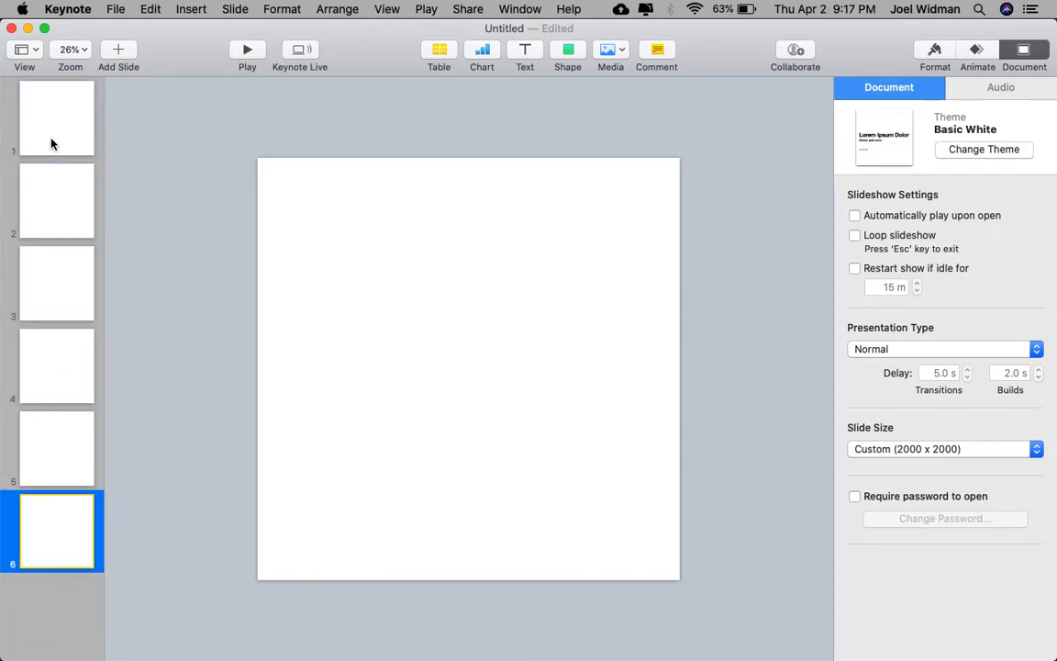
pyautogui.click(52, 143)
pyautogui.click(74, 202)
pyautogui.click(31, 511)
# Add a text box reading "TRISTAR" to the first slide.
pyautogui.click(63, 141)
pyautogui.click(529, 52)
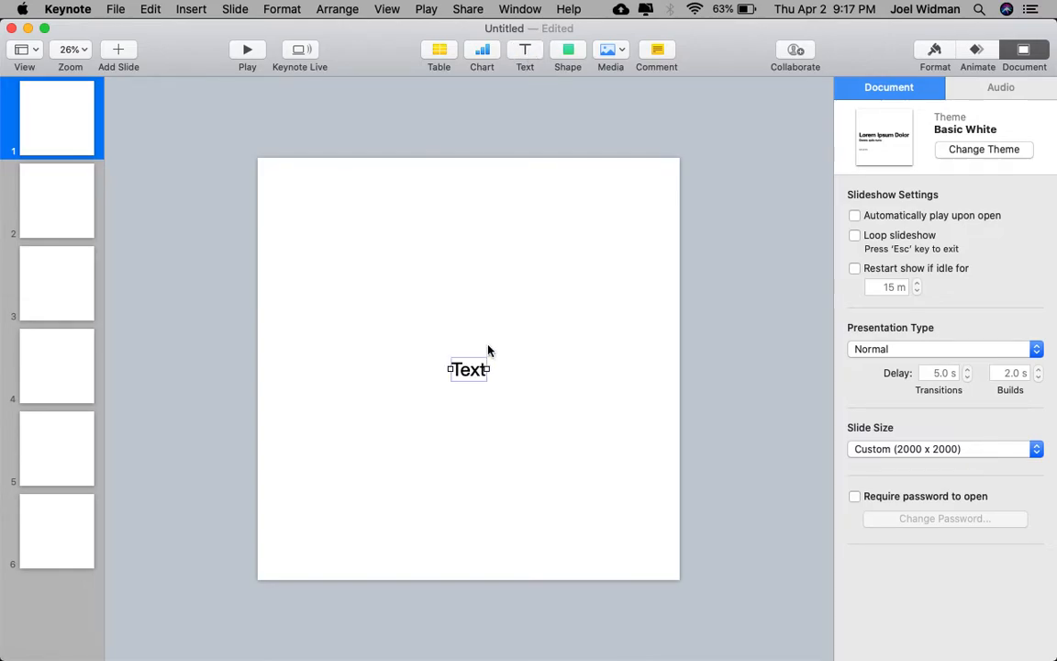
pyautogui.write('TRISTAR')
pyautogui.click(581, 417)
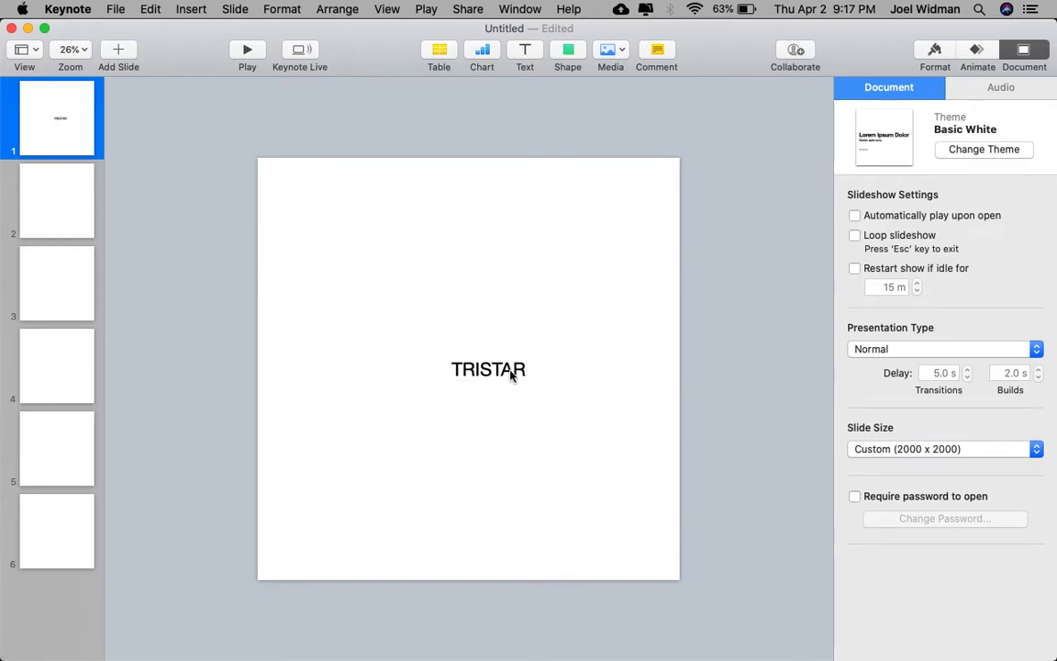
# Change the TRISTAR text's font to Plateia Bold and reposition it near the middle of the slide.
pyautogui.click(934, 54)
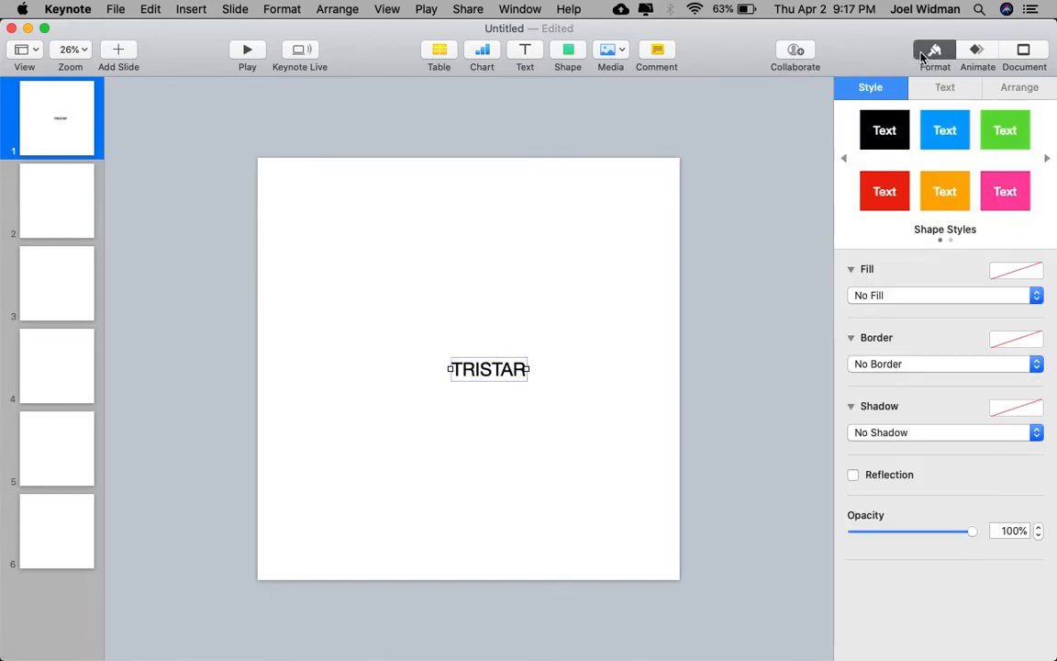
pyautogui.click(944, 87)
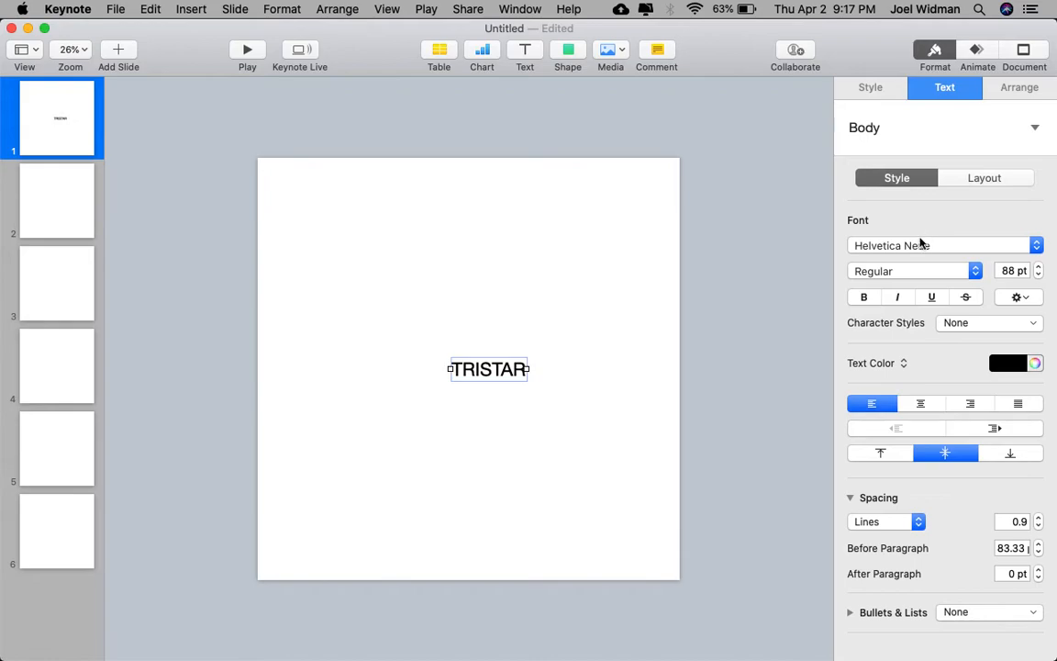
pyautogui.click(921, 242)
pyautogui.scroll(-15, 921, 248)
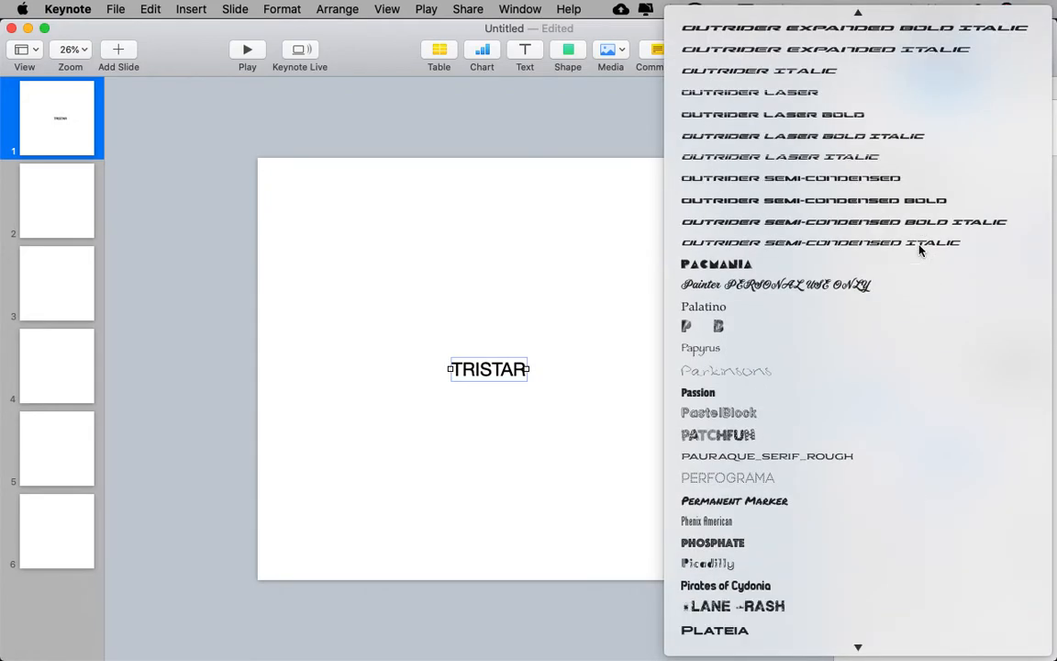
pyautogui.press('Return')
pyautogui.click(712, 359)
pyautogui.moveTo(511, 384); pyautogui.dragTo(471, 363)
pyautogui.click(503, 295)
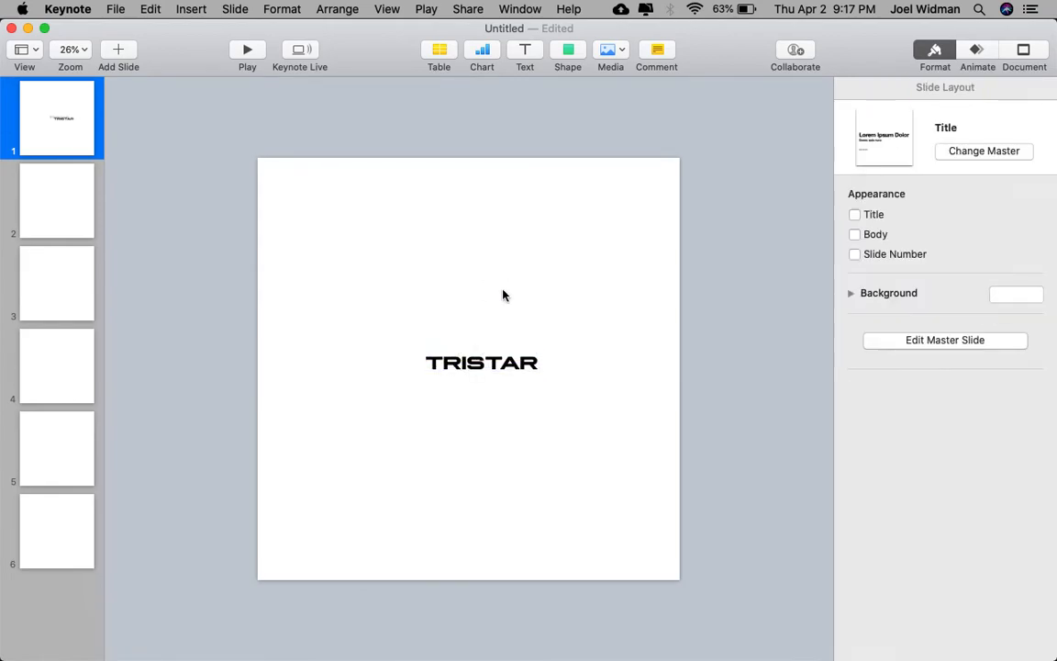
# Add a square shape, stretch it over the whole slide and send it behind the TRISTAR text.
pyautogui.click(569, 51)
pyautogui.click(564, 184)
pyautogui.moveTo(477, 382); pyautogui.dragTo(679, 579)
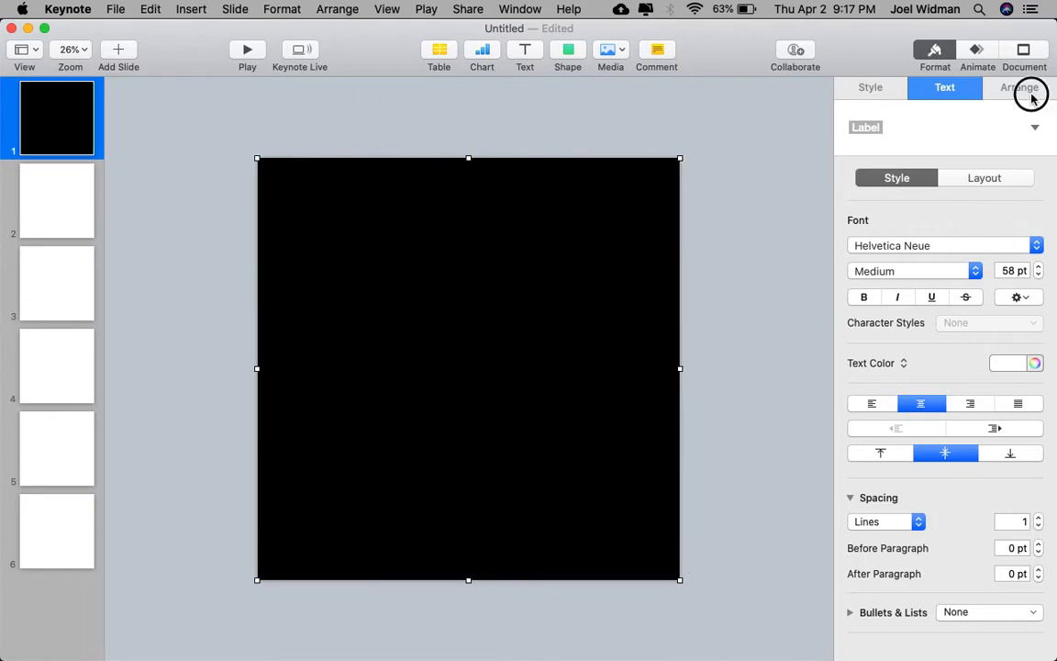
pyautogui.click(1020, 88)
# Change the background square's fill to a dark navy blue.
pyautogui.click(877, 96)
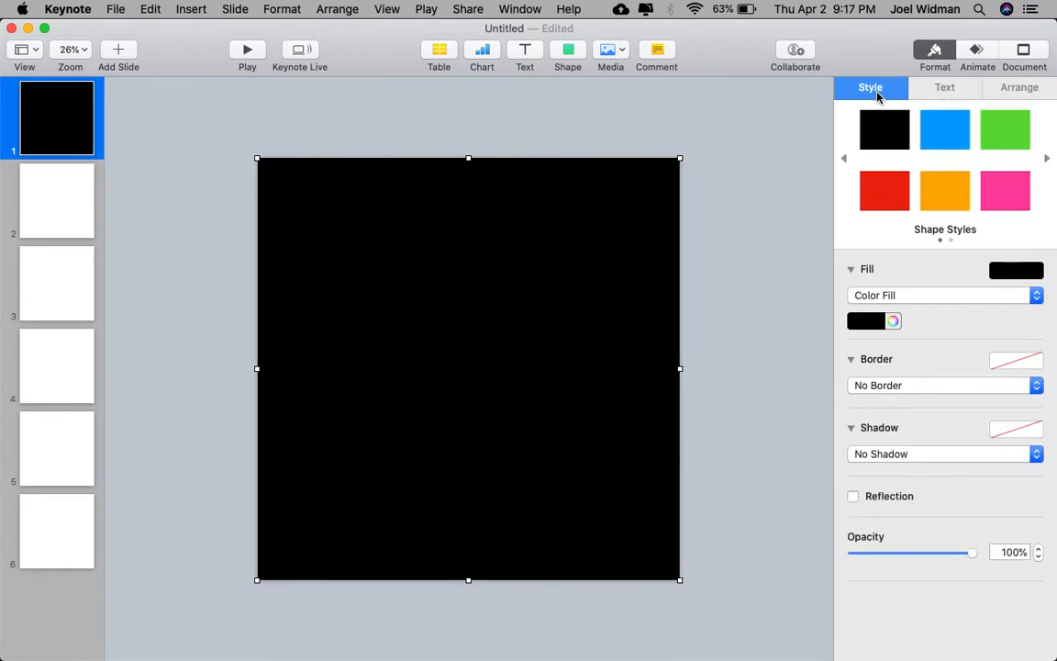
pyautogui.click(892, 320)
pyautogui.click(904, 345)
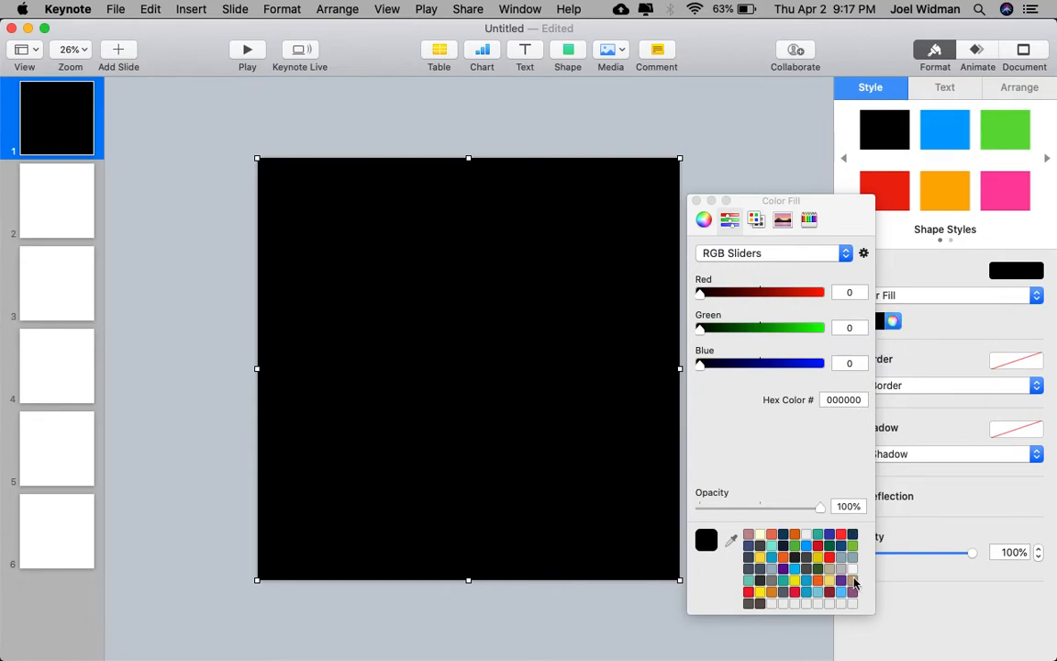
pyautogui.click(809, 597)
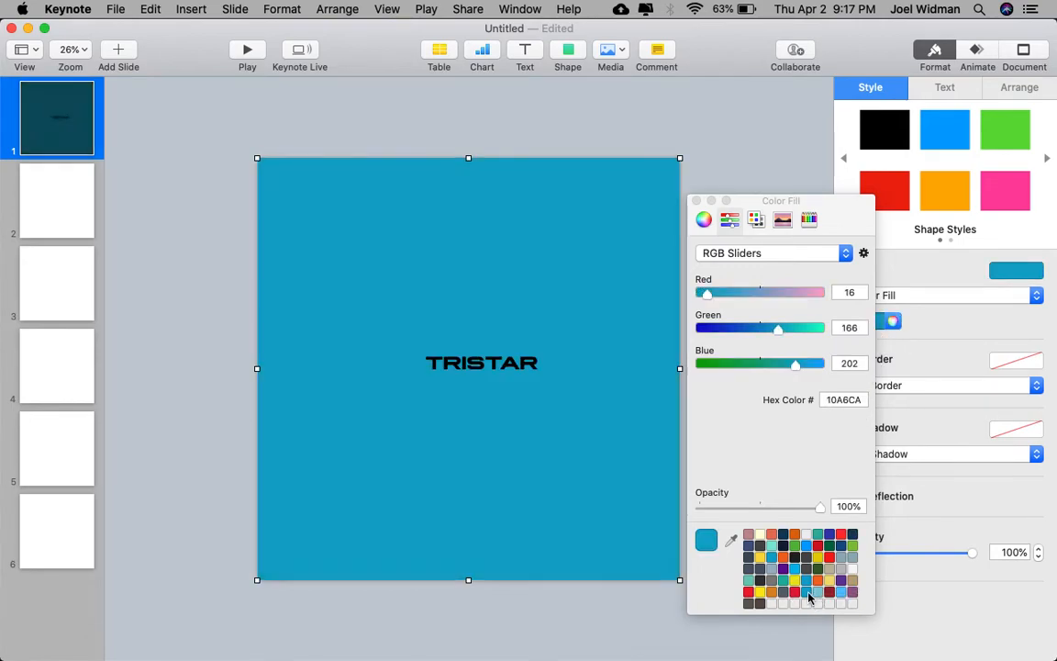
pyautogui.click(707, 221)
pyautogui.moveTo(734, 470); pyautogui.dragTo(793, 467)
pyautogui.moveTo(730, 383)
pyautogui.mouseDown()
pyautogui.moveTo(734, 361)
pyautogui.moveTo(739, 373)
pyautogui.moveTo(727, 361)
pyautogui.moveTo(719, 371)
pyautogui.mouseUp()
pyautogui.moveTo(753, 460); pyautogui.dragTo(772, 462)
pyautogui.moveTo(750, 368); pyautogui.dragTo(743, 380)
pyautogui.moveTo(769, 465); pyautogui.dragTo(795, 467)
pyautogui.click(697, 201)
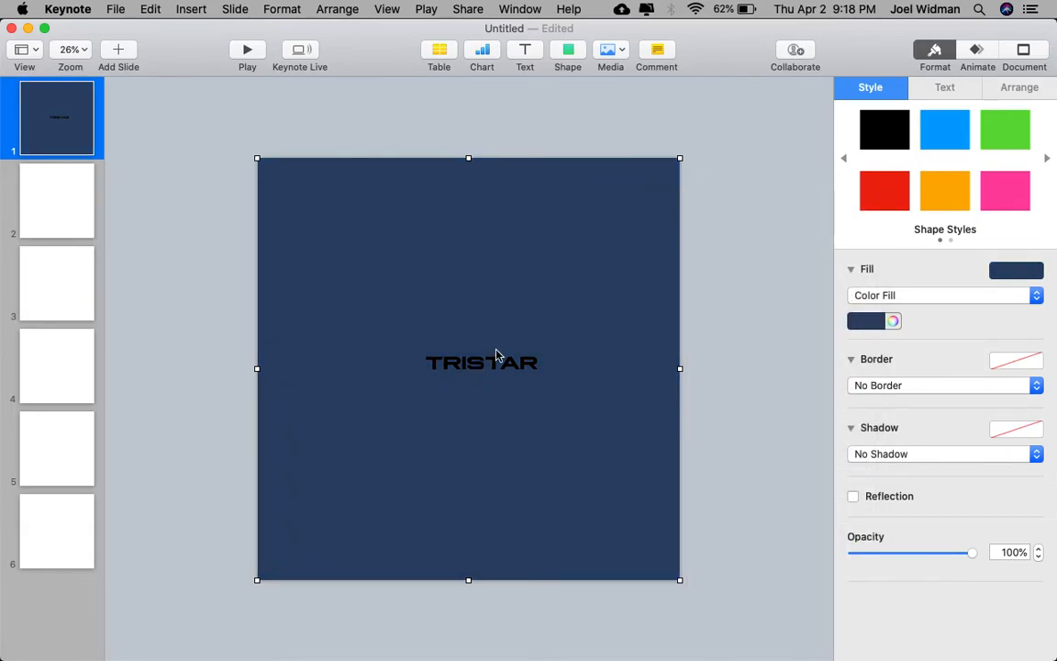
# Set the TRISTAR text's color to white.
pyautogui.click(723, 417)
pyautogui.click(514, 361)
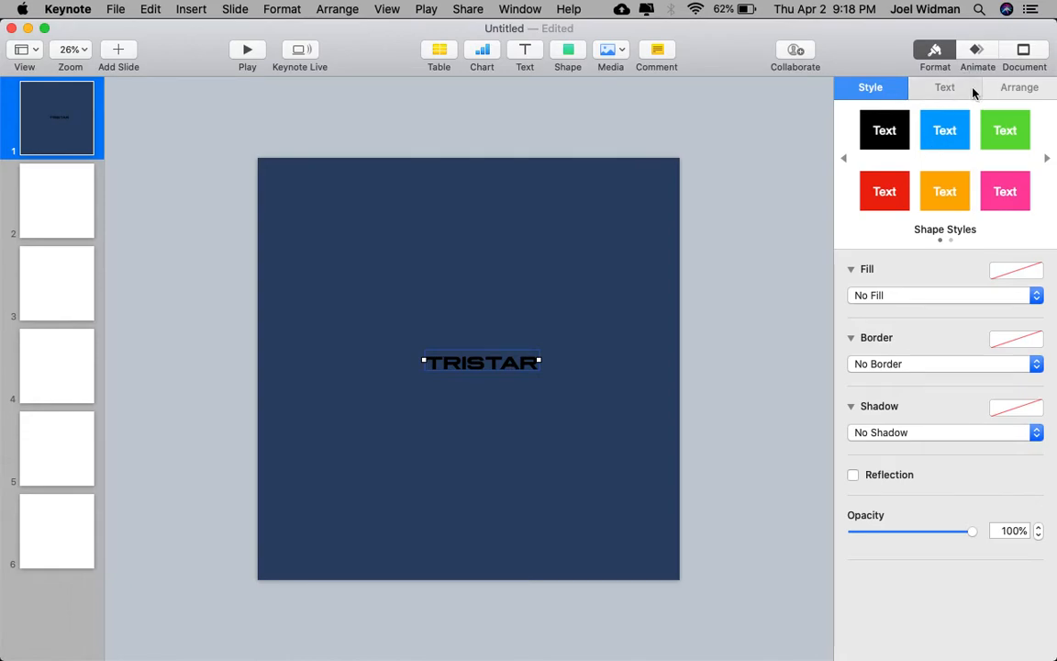
pyautogui.click(945, 87)
pyautogui.click(1017, 363)
pyautogui.click(865, 465)
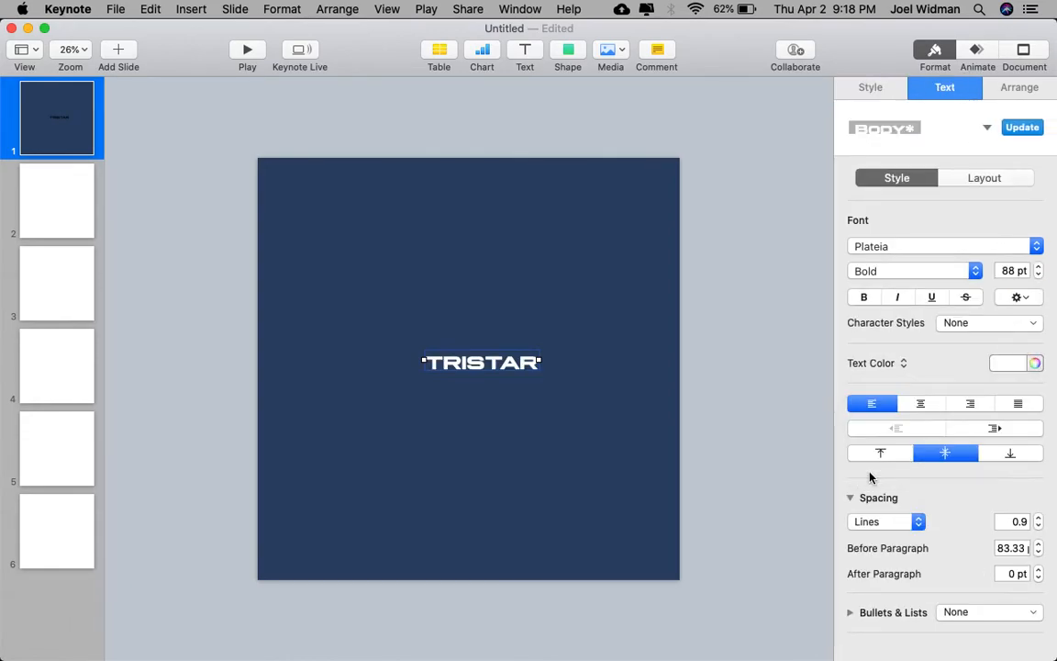
pyautogui.click(749, 497)
# Set the TRISTAR text's size to 200 pt.
pyautogui.click(501, 363)
pyautogui.doubleClick(1010, 271)
pyautogui.write('200')
pyautogui.press('Return')
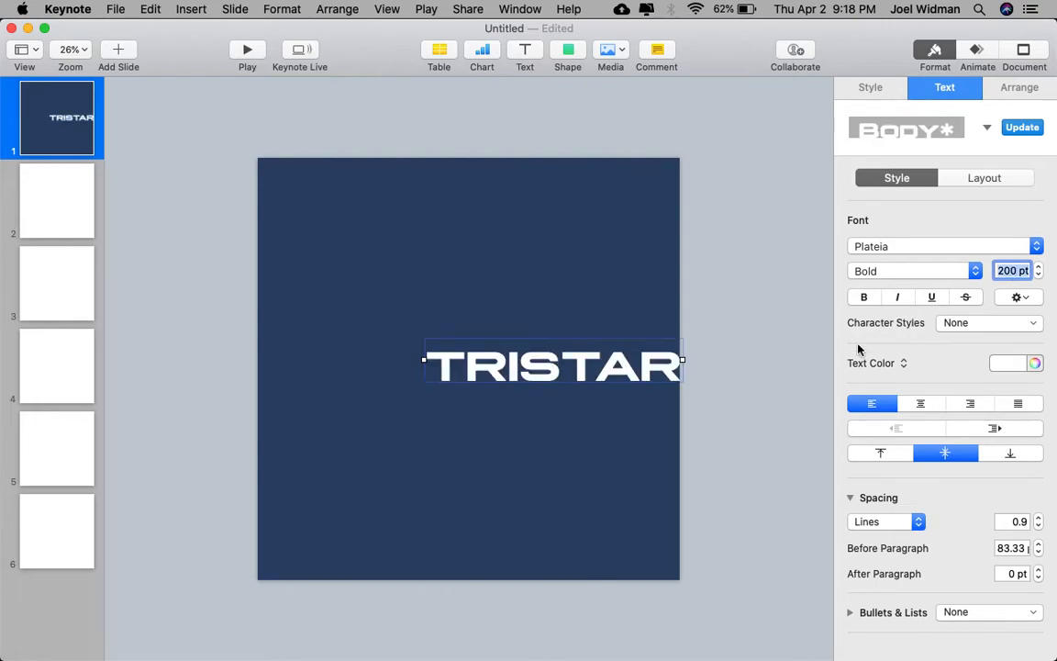
pyautogui.click(685, 365)
# Center-align the TRISTAR text and move it to the horizontal center of the slide.
pyautogui.moveTo(611, 349); pyautogui.dragTo(513, 360)
pyautogui.click(927, 407)
pyautogui.click(706, 450)
pyautogui.click(443, 392)
pyautogui.moveTo(443, 372)
pyautogui.mouseDown()
pyautogui.moveTo(449, 359)
pyautogui.moveTo(450, 374)
pyautogui.moveTo(456, 363)
pyautogui.moveTo(473, 371)
pyautogui.moveTo(453, 371)
pyautogui.mouseUp()
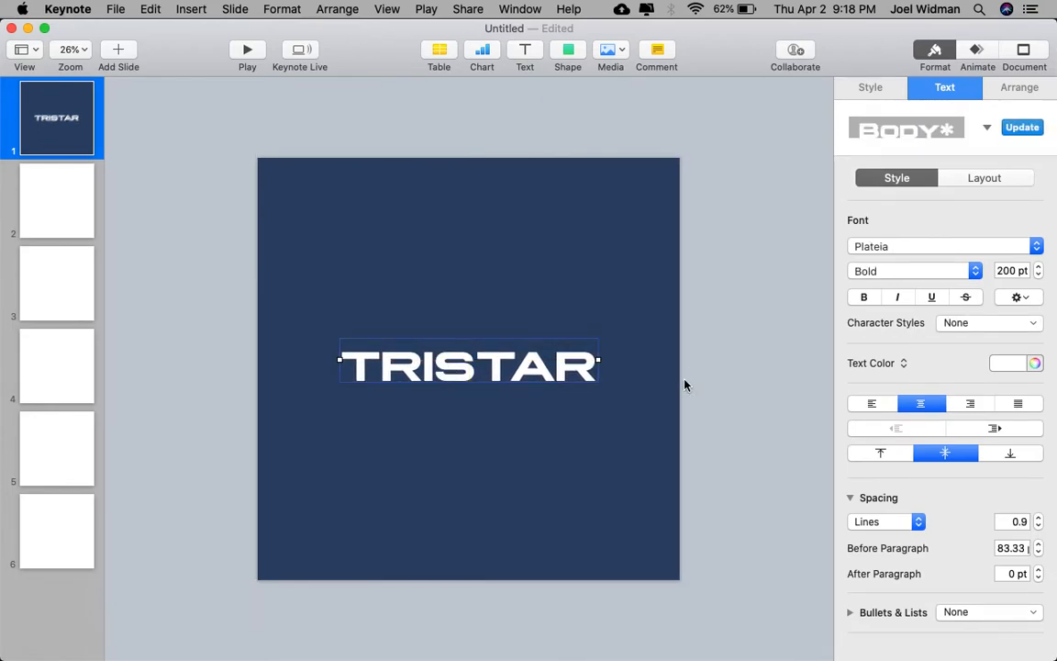
# Duplicate the TRISTAR text, place the copy directly beneath the original, and change its wording to WATERJETS.
pyautogui.click(684, 380)
pyautogui.click(688, 380)
pyautogui.click(481, 378)
pyautogui.press('super+v')
pyautogui.moveTo(481, 384); pyautogui.dragTo(500, 423)
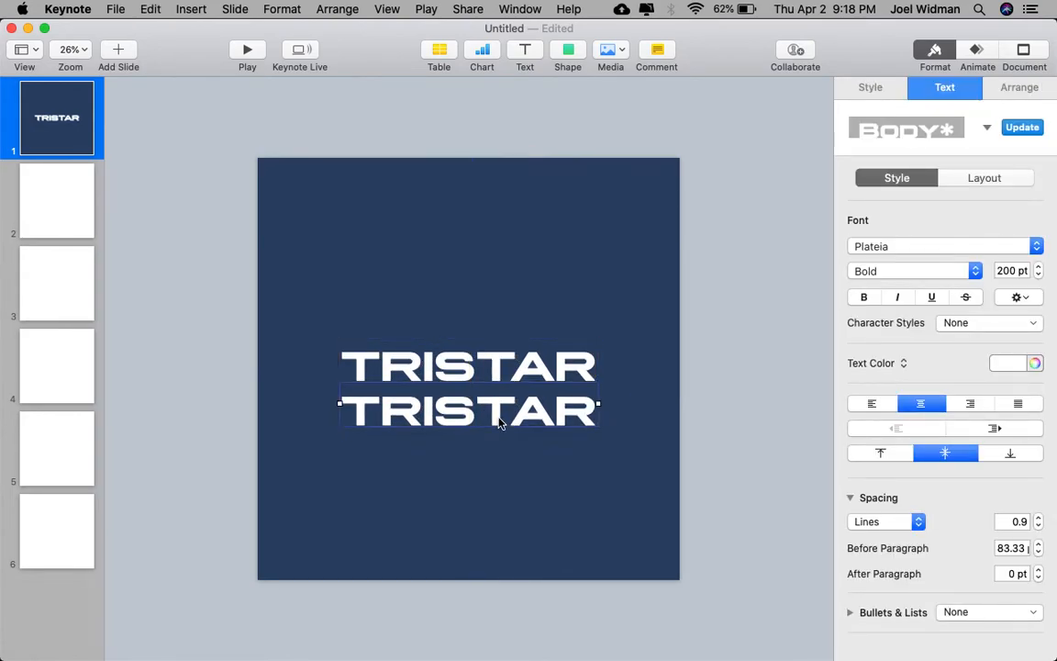
pyautogui.write('WATERJETS')
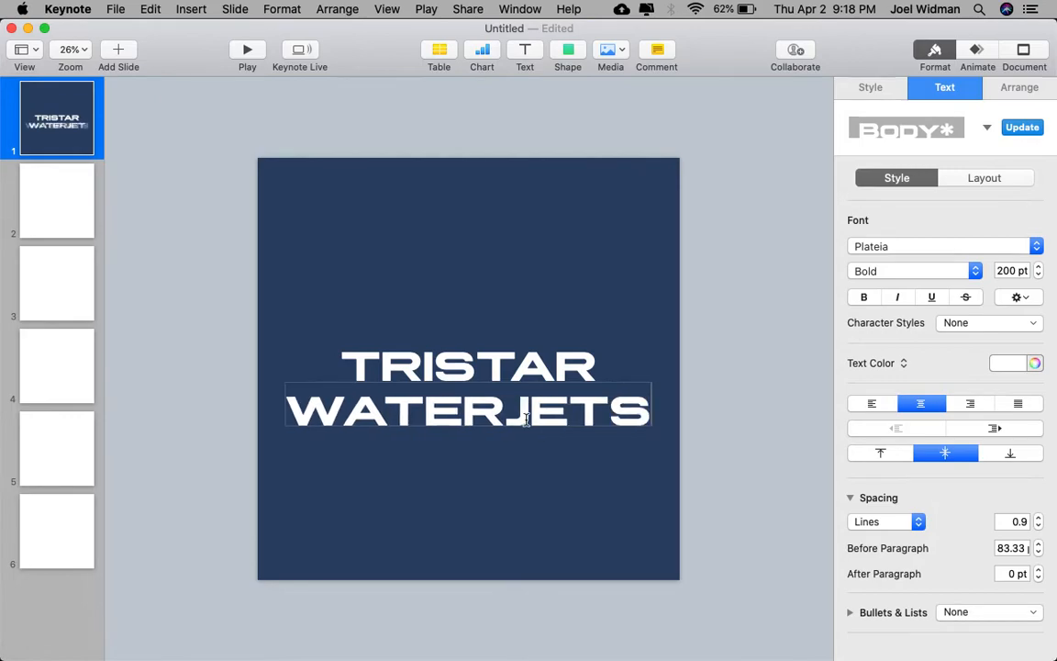
pyautogui.click(703, 494)
# Set the WATERJETS text's font to Gotham with the Medium weight.
pyautogui.click(604, 428)
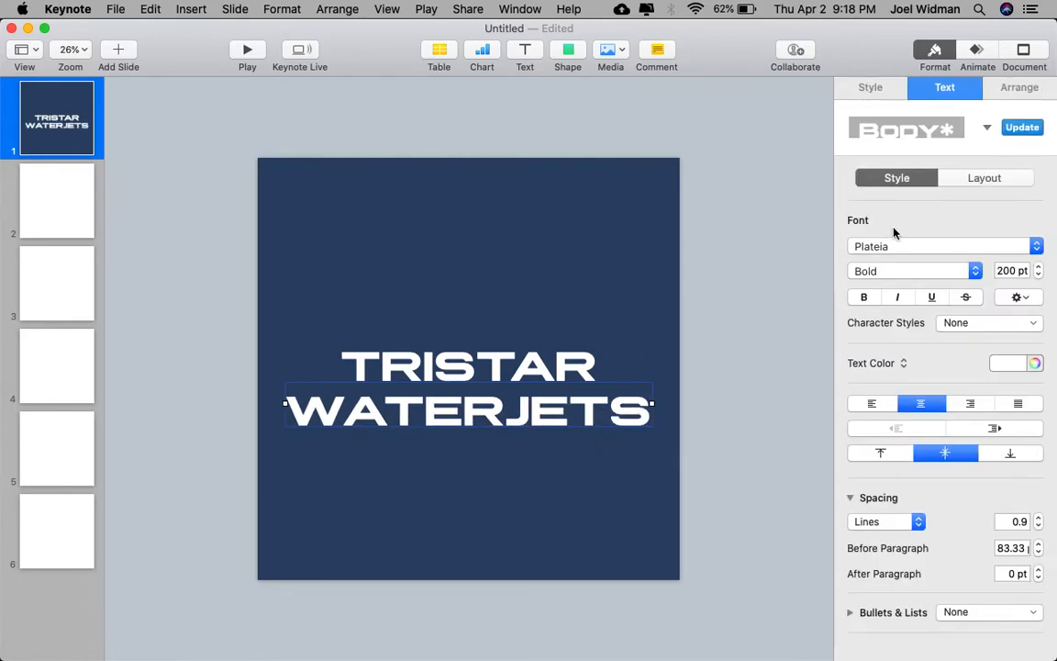
pyautogui.click(890, 246)
pyautogui.write('gotham')
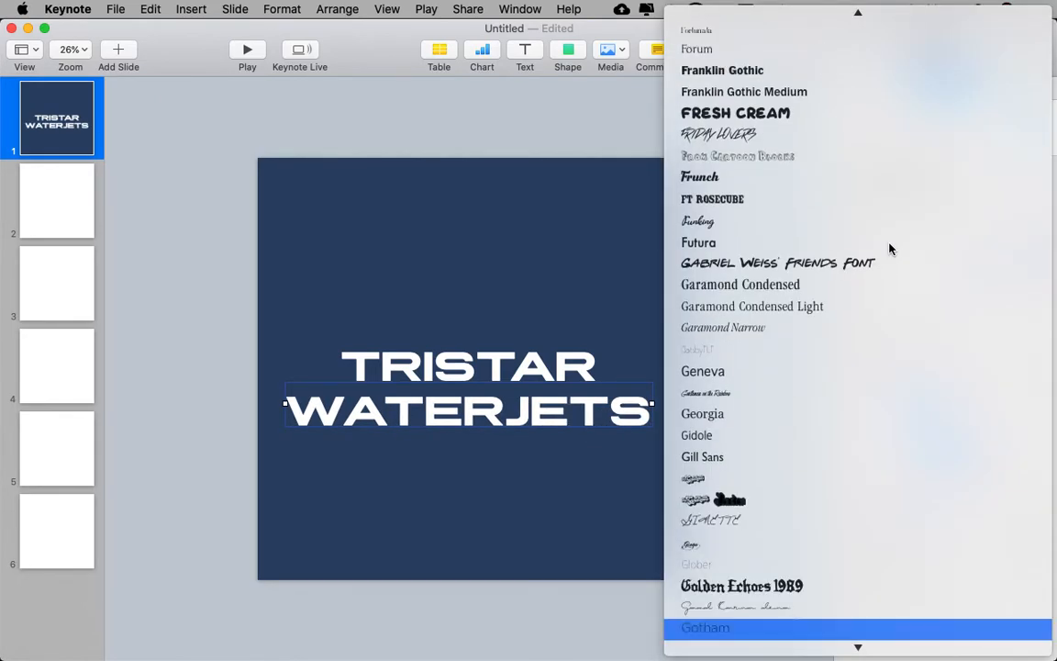
pyautogui.press('Return')
pyautogui.click(905, 270)
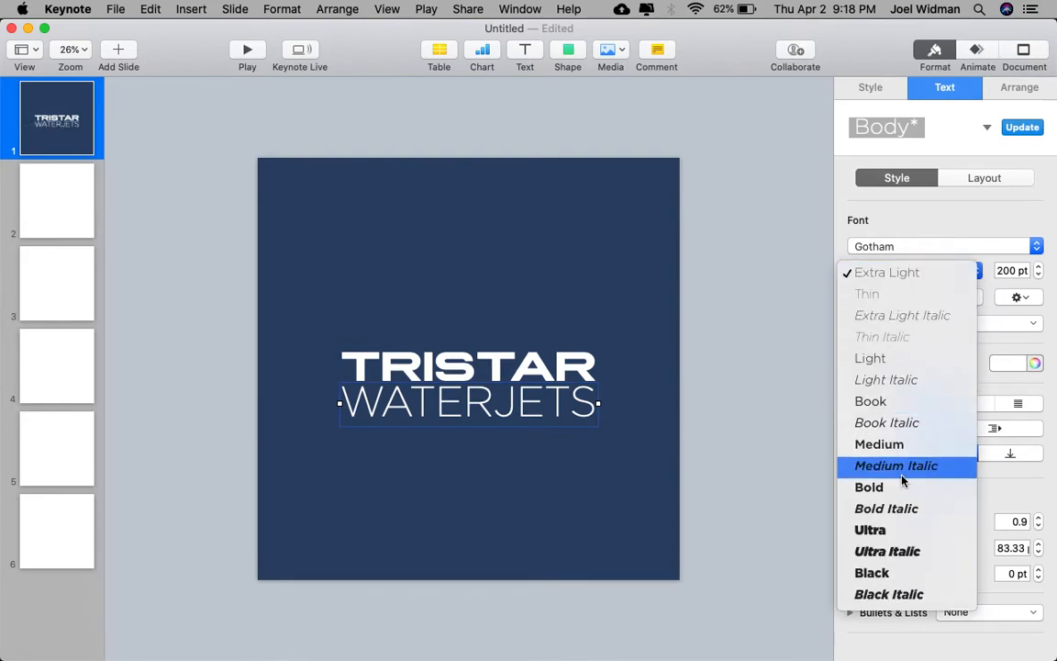
pyautogui.click(903, 466)
pyautogui.click(905, 271)
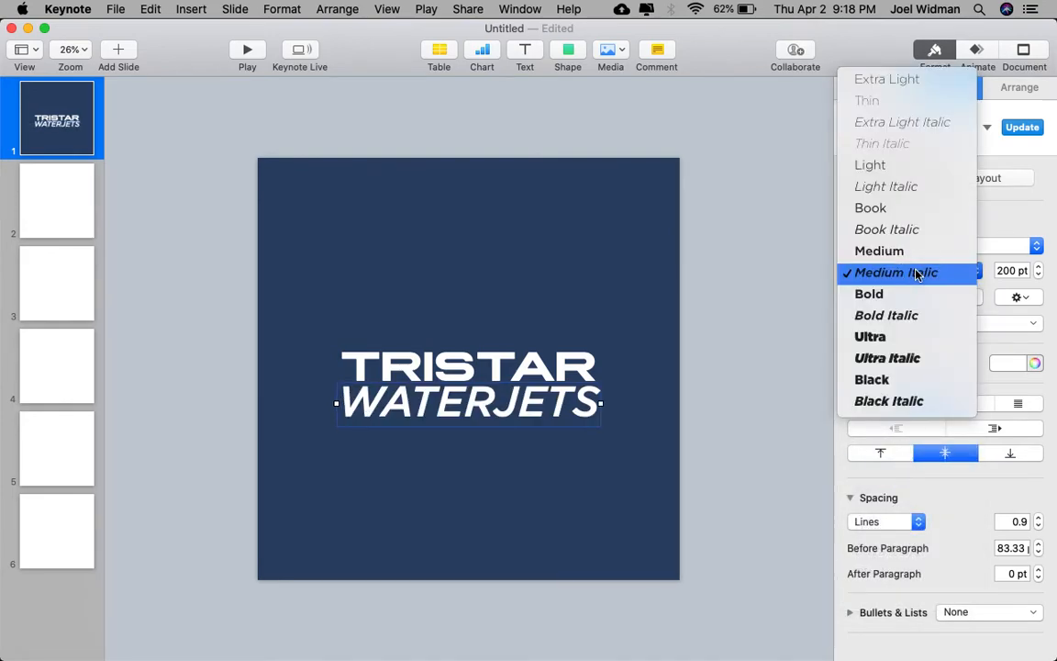
pyautogui.click(909, 252)
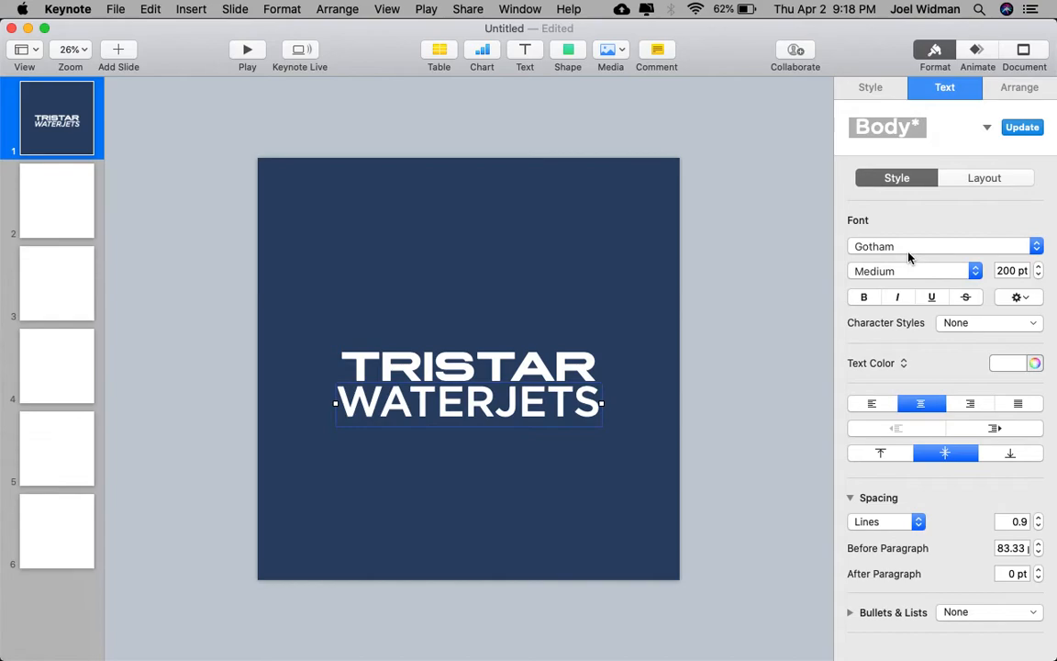
# Set the WATERJETS text's size to 50 pt and its character spacing to 48%.
pyautogui.click(1001, 272)
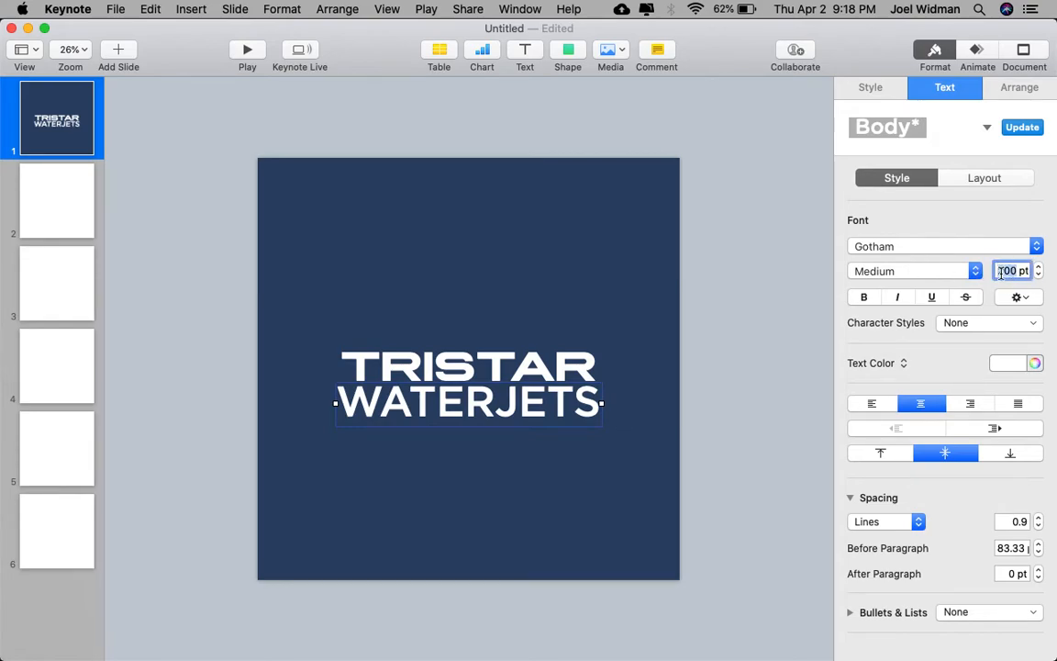
pyautogui.write('50')
pyautogui.press('Return')
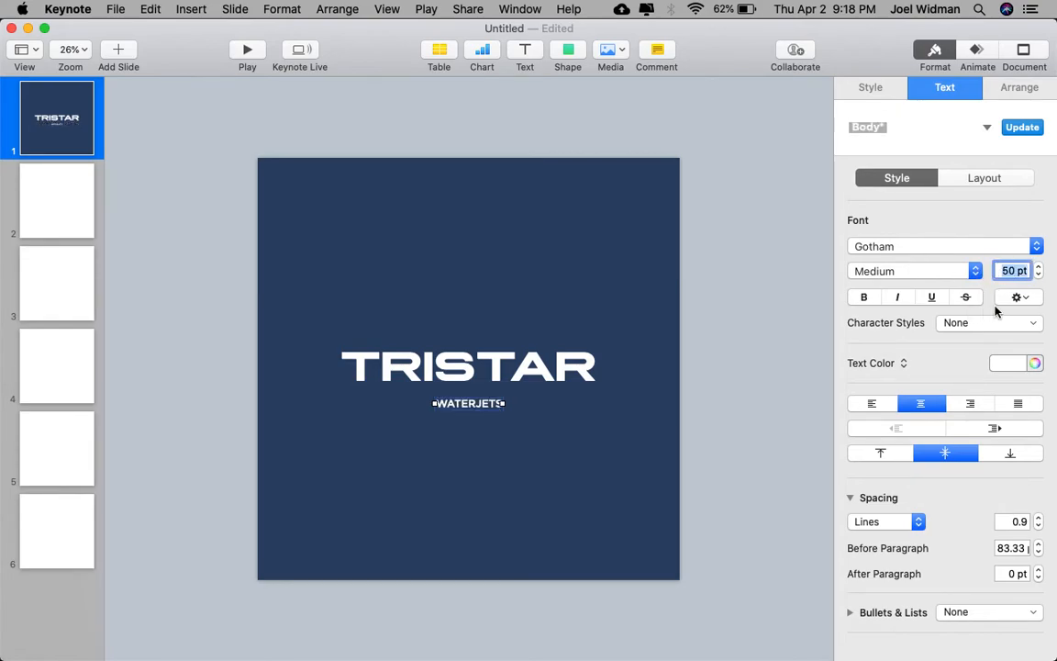
pyautogui.click(1028, 300)
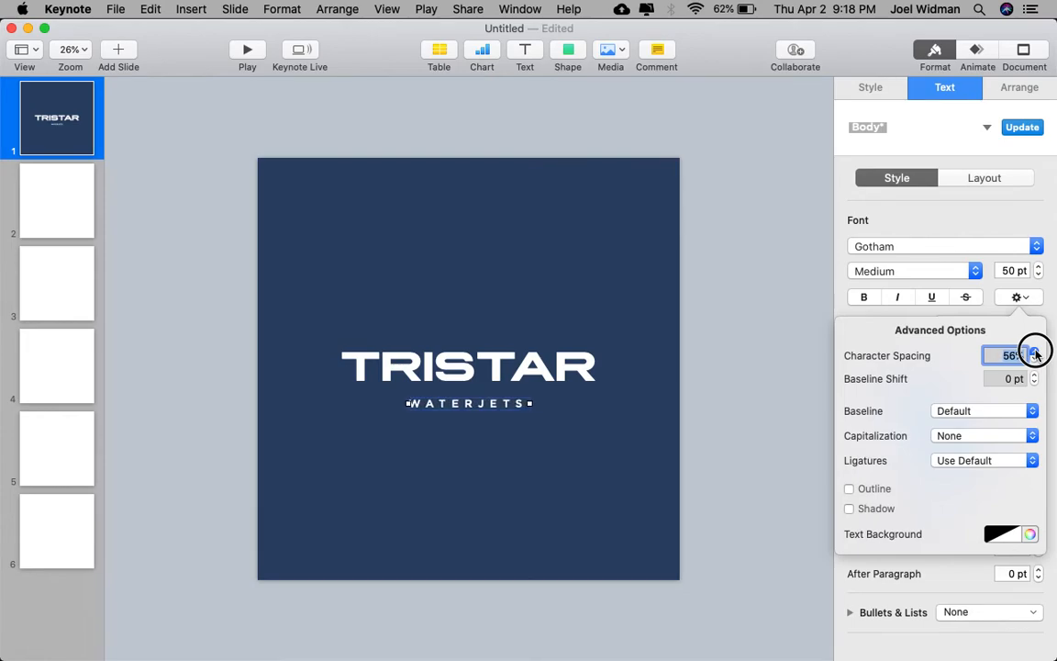
pyautogui.click(1035, 360)
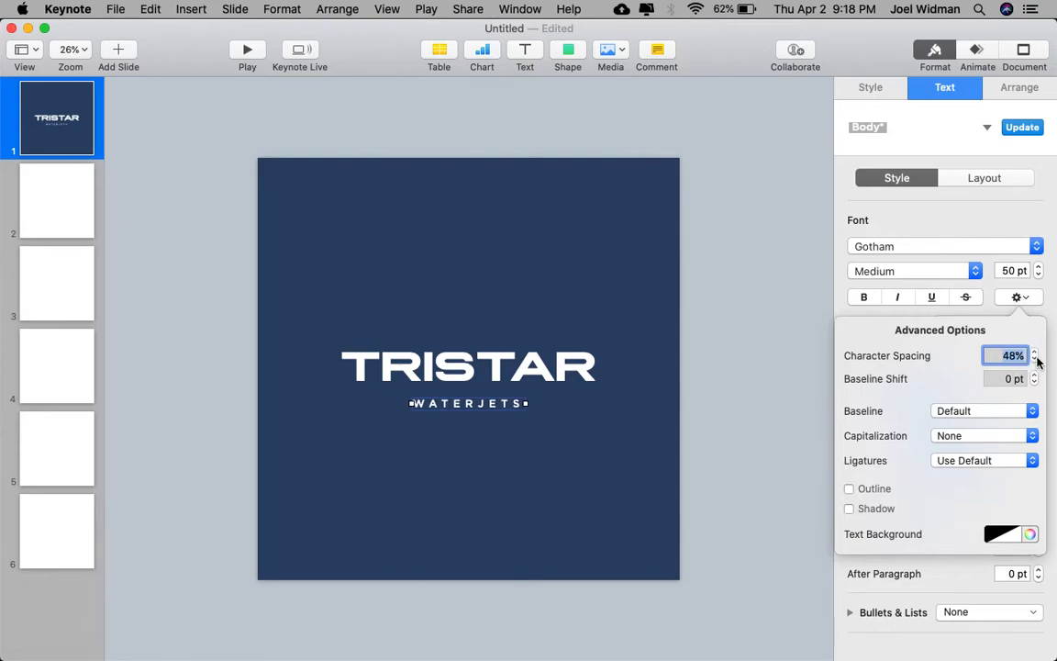
# Enlarge the WATERJETS text to 65 pt and move it up closer beneath TRISTAR, keeping it horizontally centered.
pyautogui.click(1038, 268)
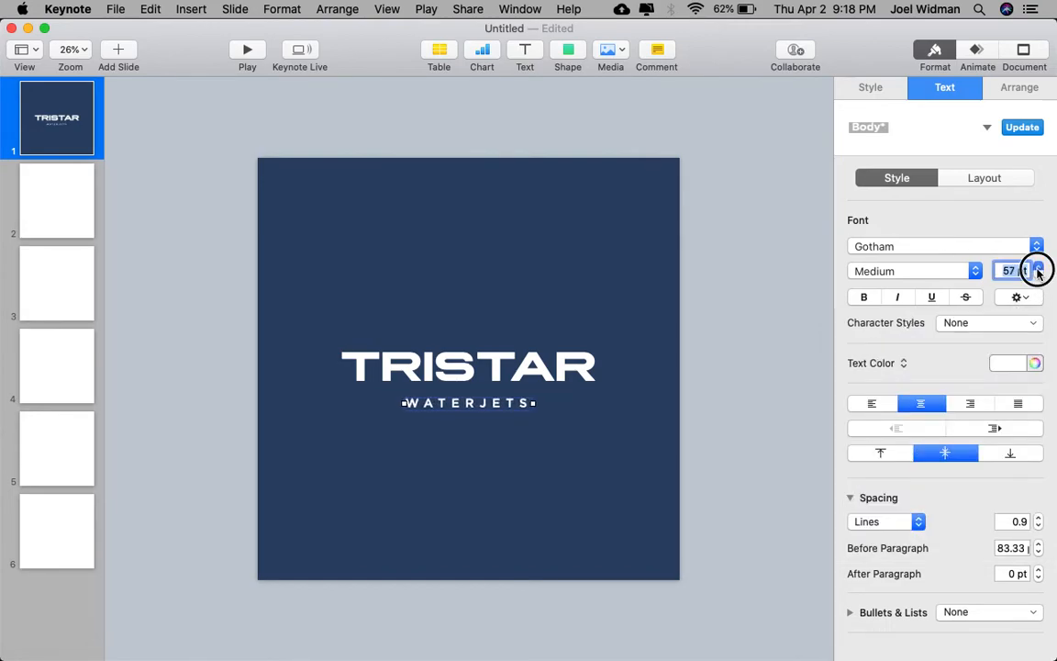
pyautogui.click(645, 496)
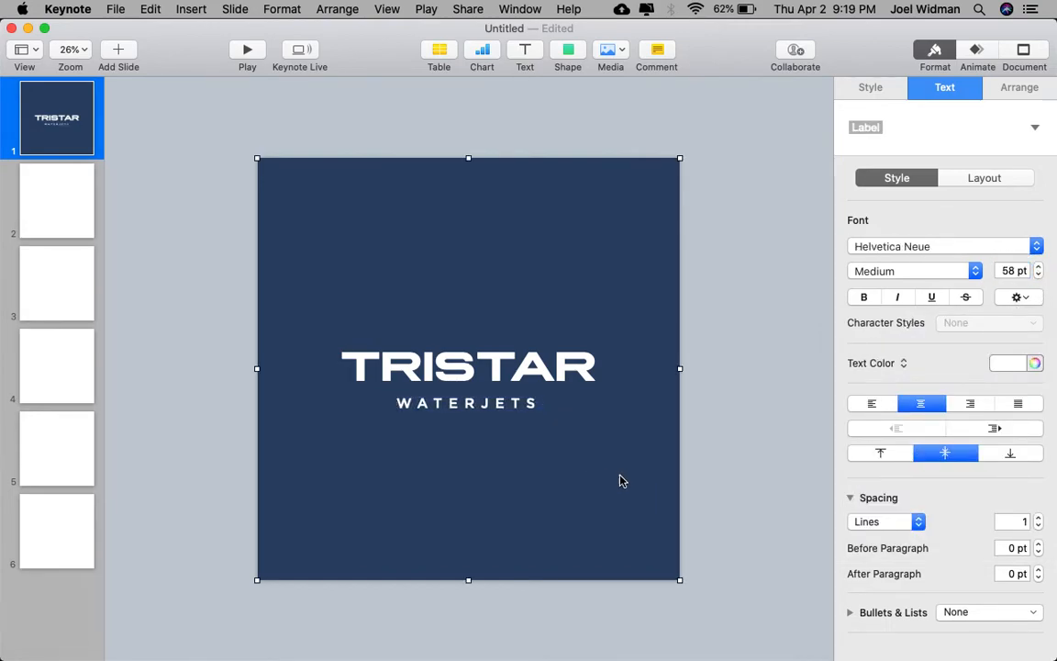
pyautogui.moveTo(479, 399); pyautogui.dragTo(479, 391)
pyautogui.click(496, 366)
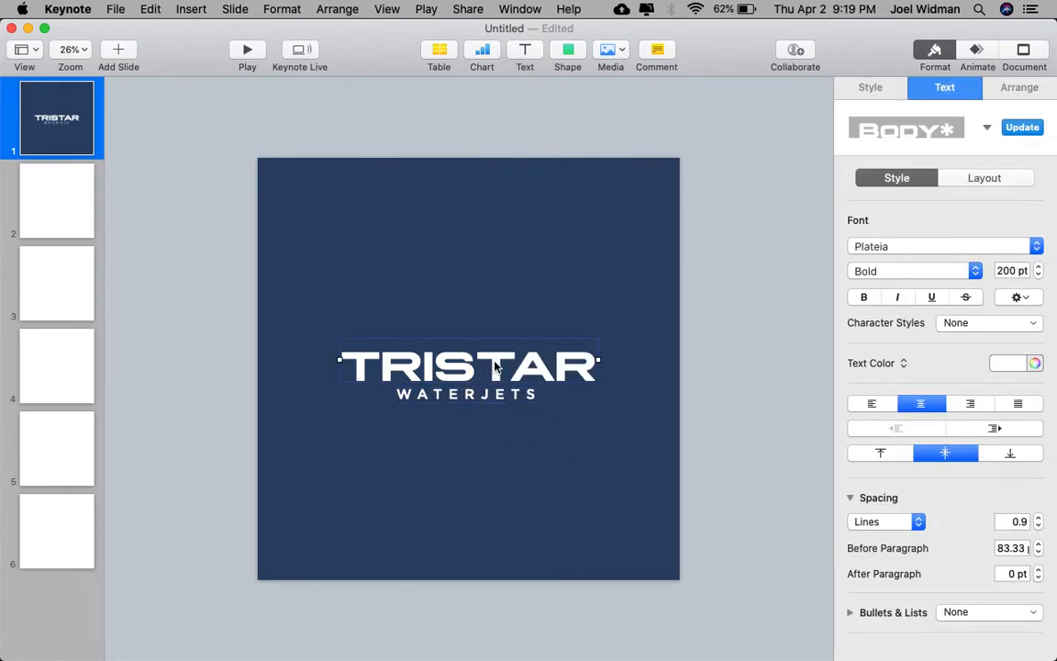
pyautogui.click(466, 401)
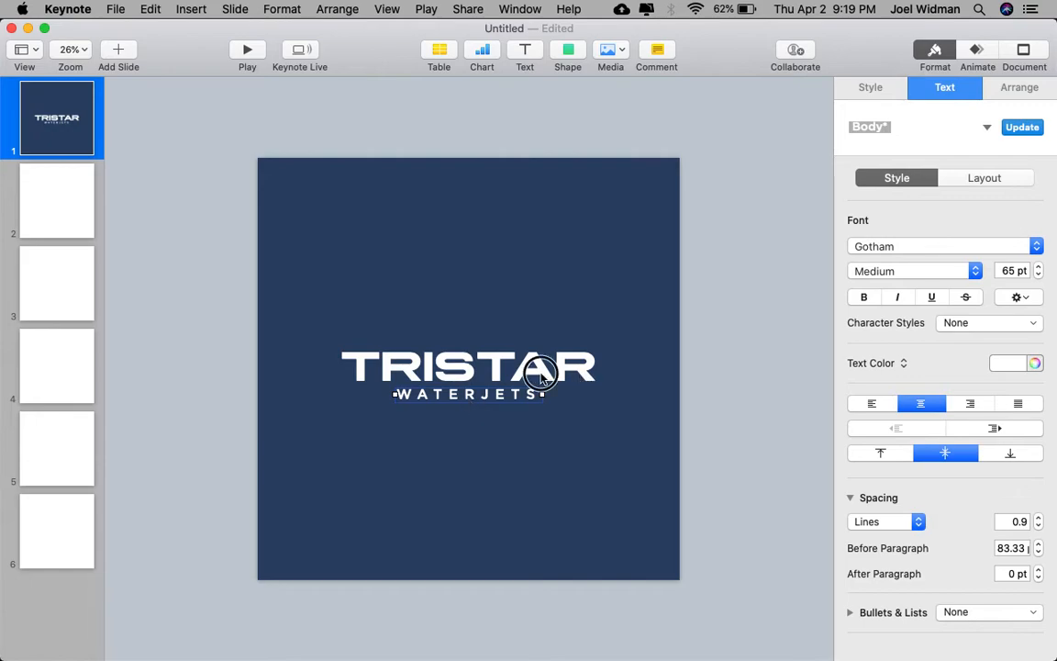
pyautogui.click(767, 392)
# Change the WATERJETS text's weight to Book and nudge it slightly down from TRISTAR.
pyautogui.click(514, 401)
pyautogui.click(883, 270)
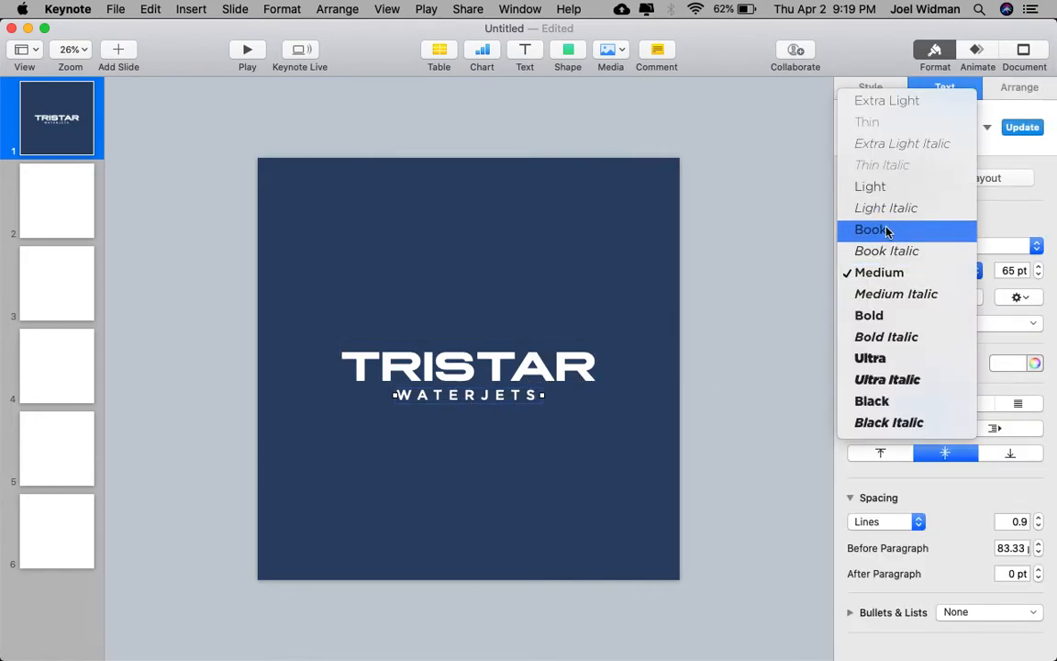
pyautogui.click(886, 229)
pyautogui.click(413, 415)
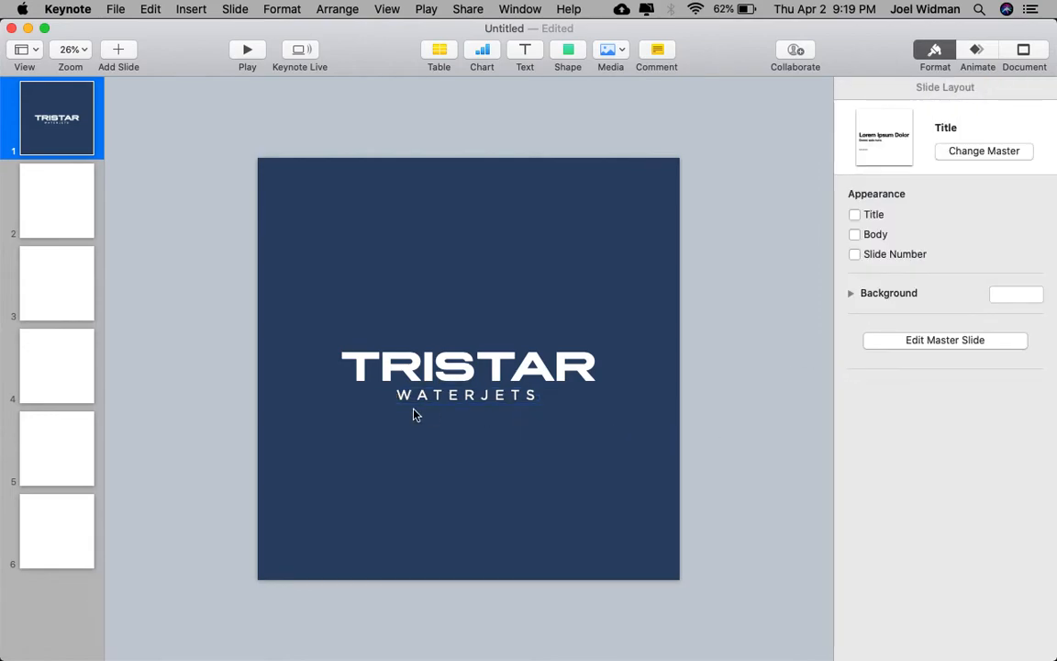
pyautogui.click(476, 400)
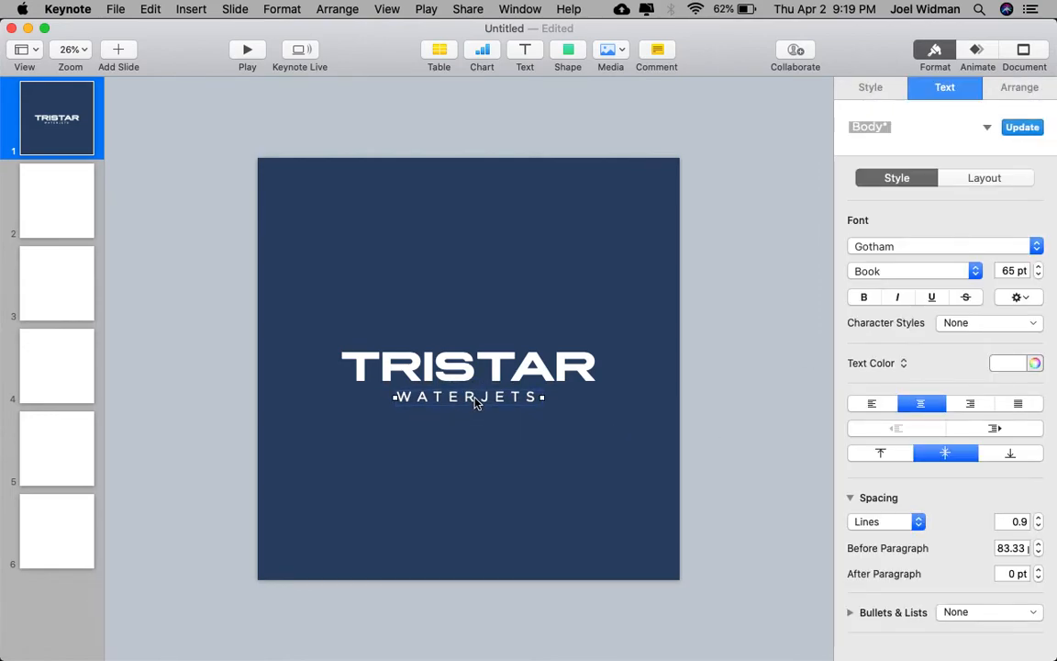
pyautogui.click(720, 412)
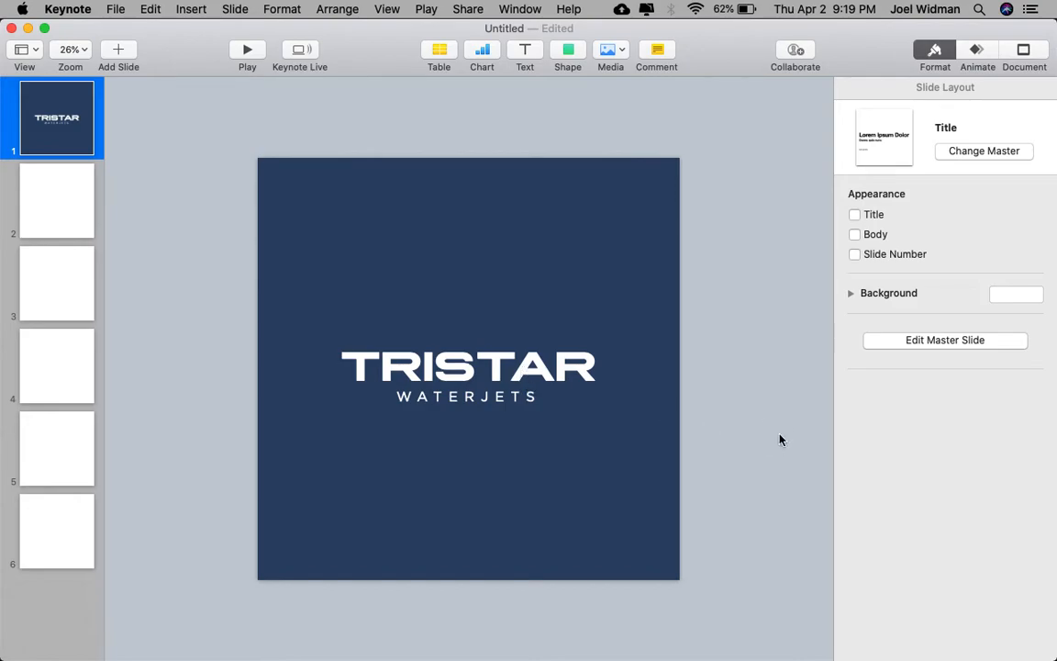
pyautogui.click(548, 365)
pyautogui.click(929, 245)
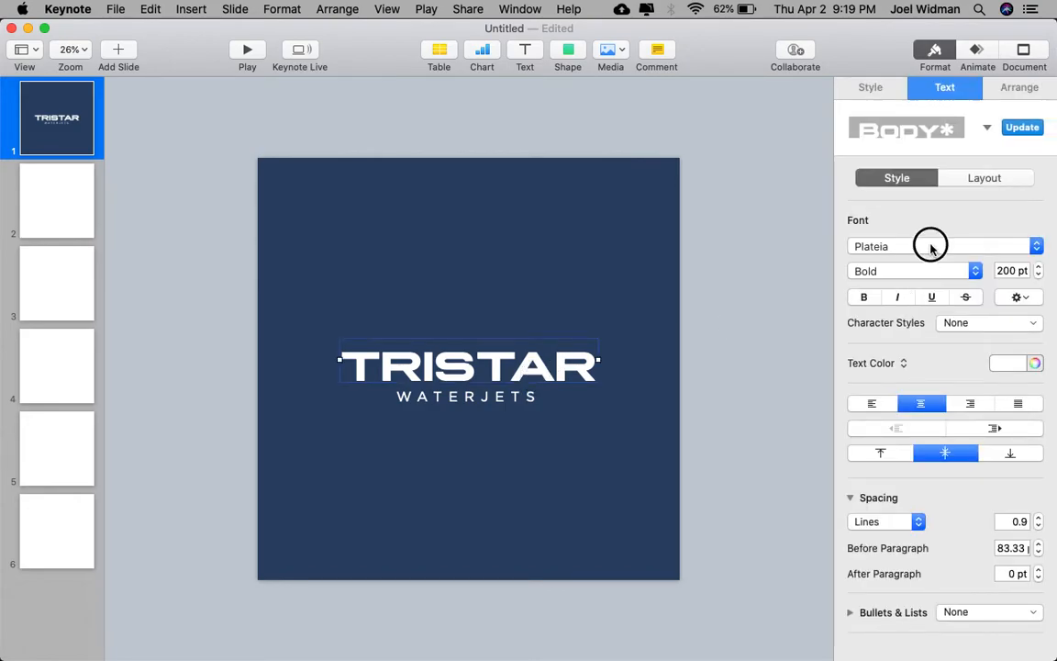
pyautogui.click(727, 182)
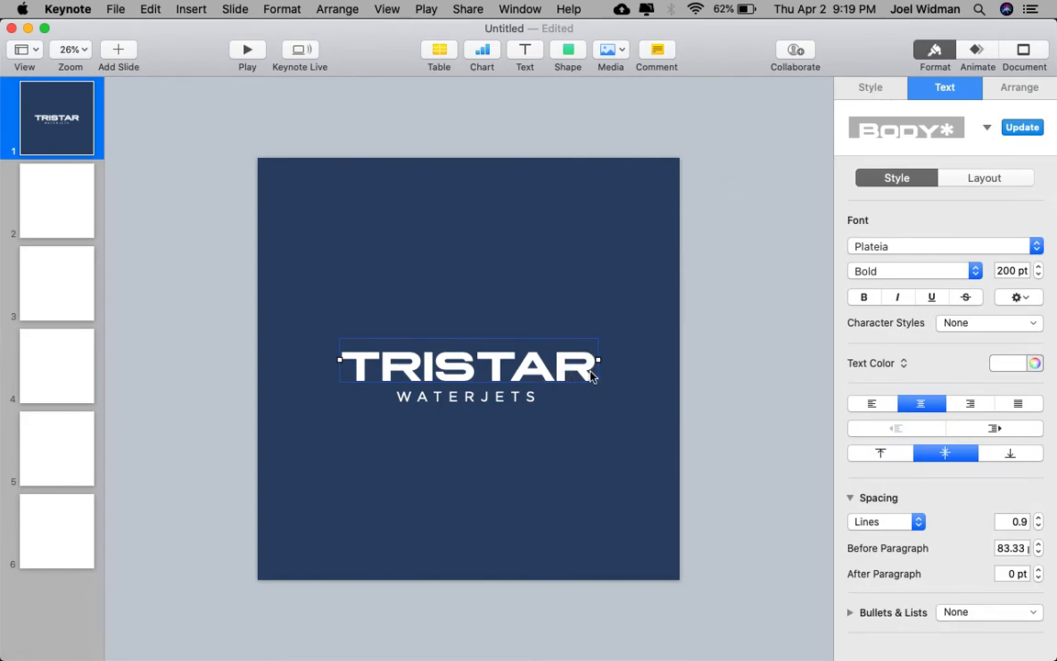
pyautogui.click(794, 398)
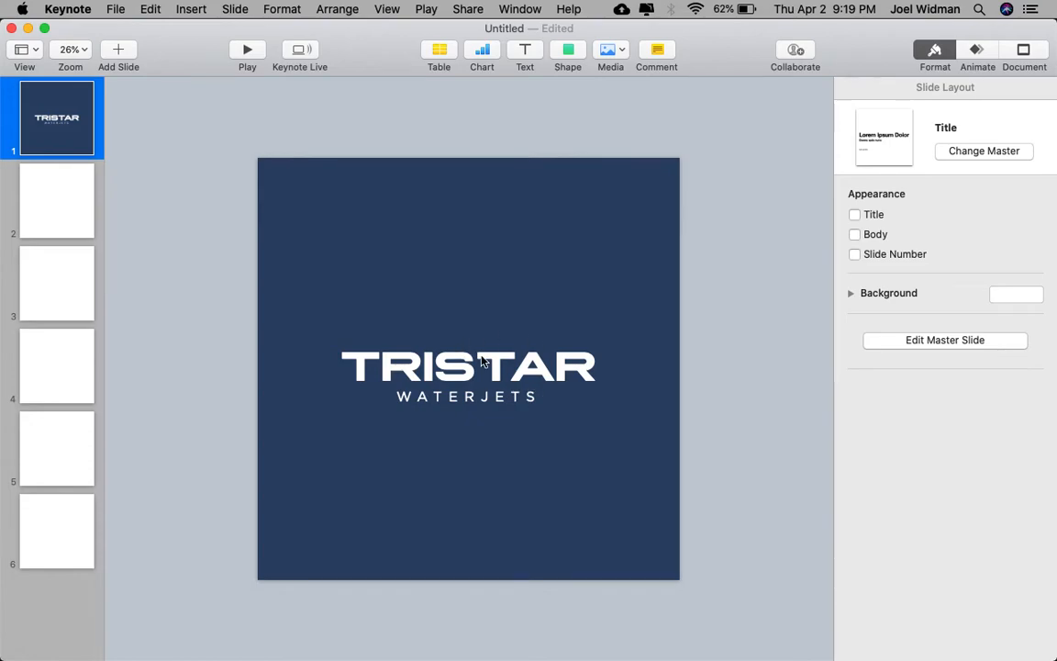
# Duplicate the first slide and open the copy for editing.
pyautogui.press('super+d')
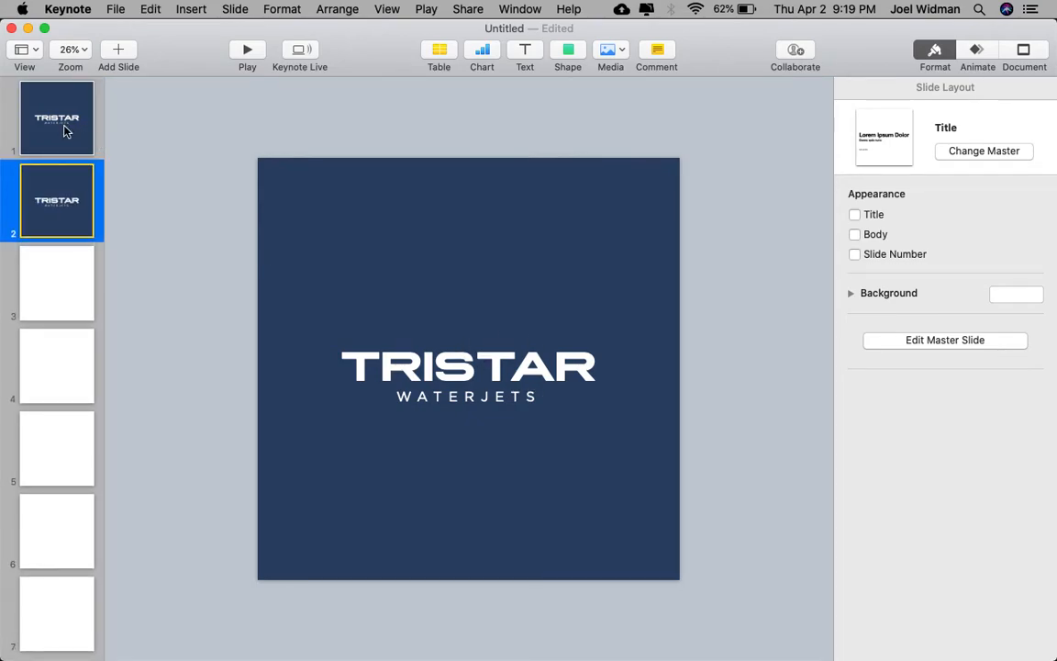
pyautogui.click(64, 130)
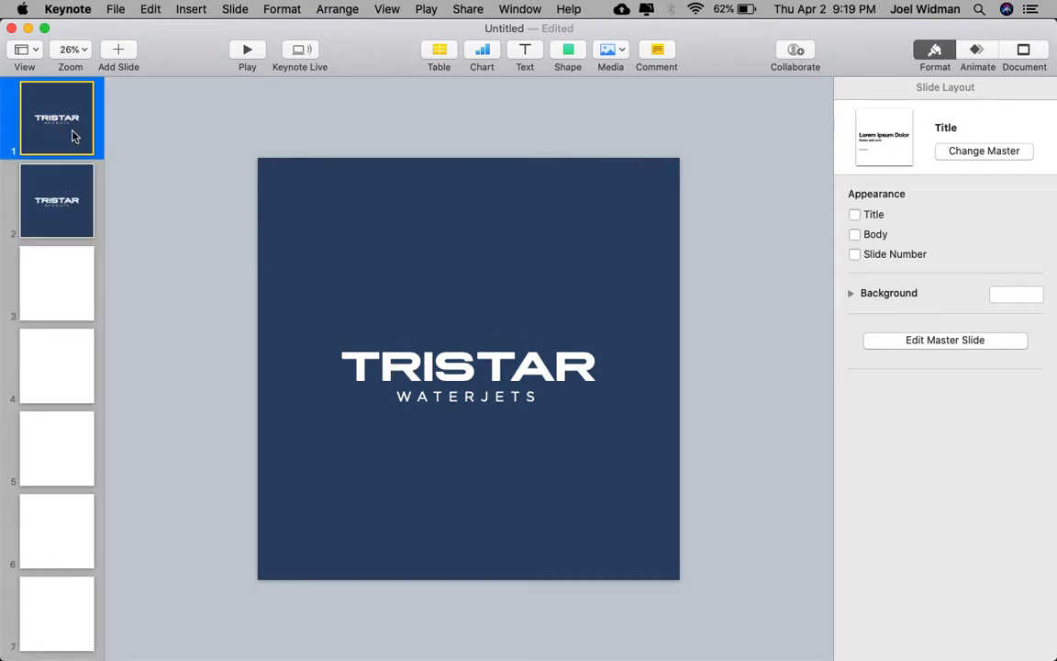
pyautogui.click(66, 178)
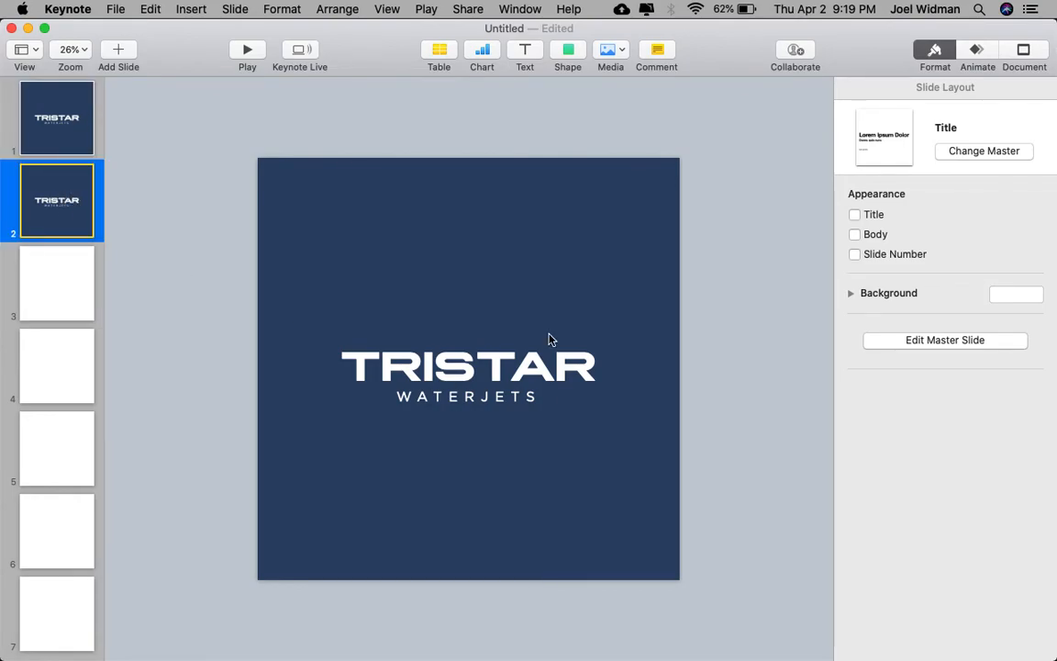
# Replace the second-to-last letter, A, in TRISTAR with blank space on slide 2.
pyautogui.doubleClick(538, 362)
pyautogui.click(549, 362)
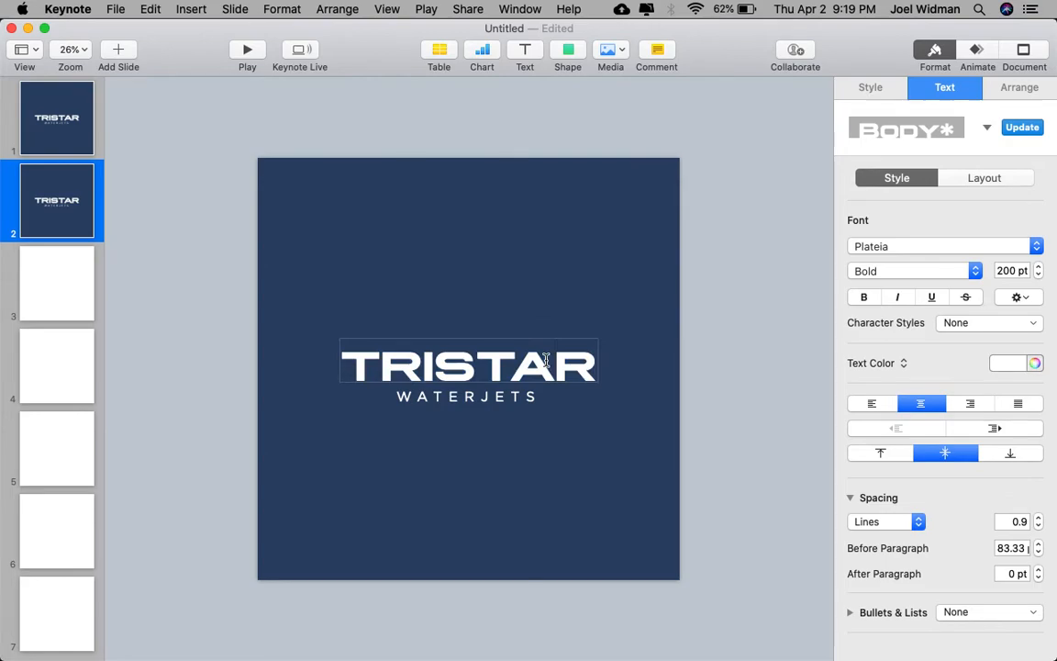
pyautogui.press('BackSpace')
pyautogui.click(774, 432)
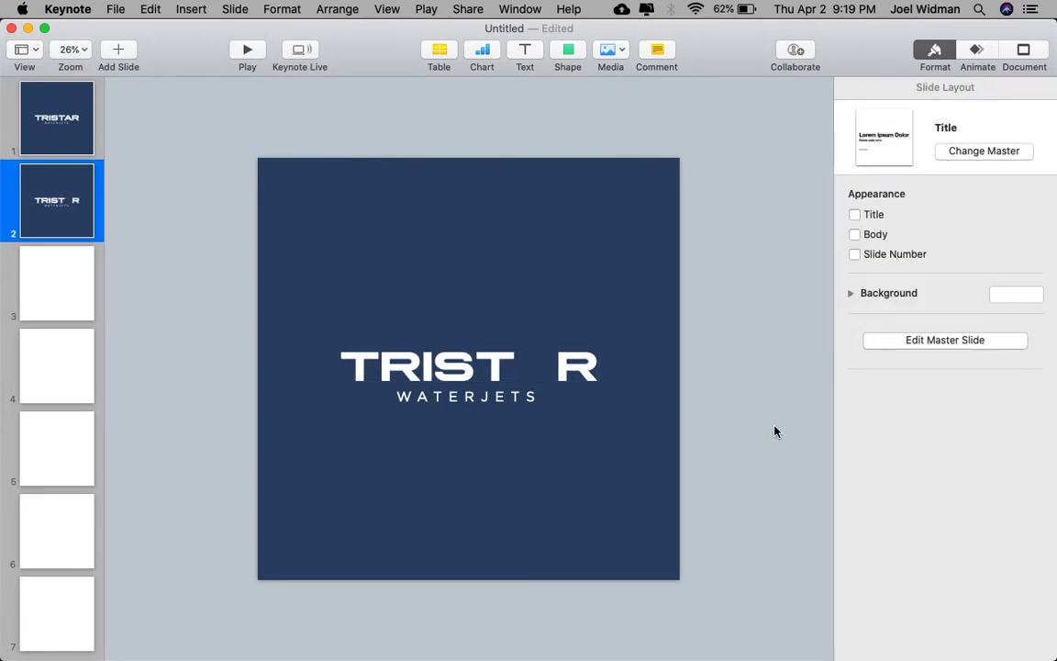
# Insert a star shape on slide 2 and constrain its proportions.
pyautogui.click(570, 53)
pyautogui.scroll(-2, 587, 242)
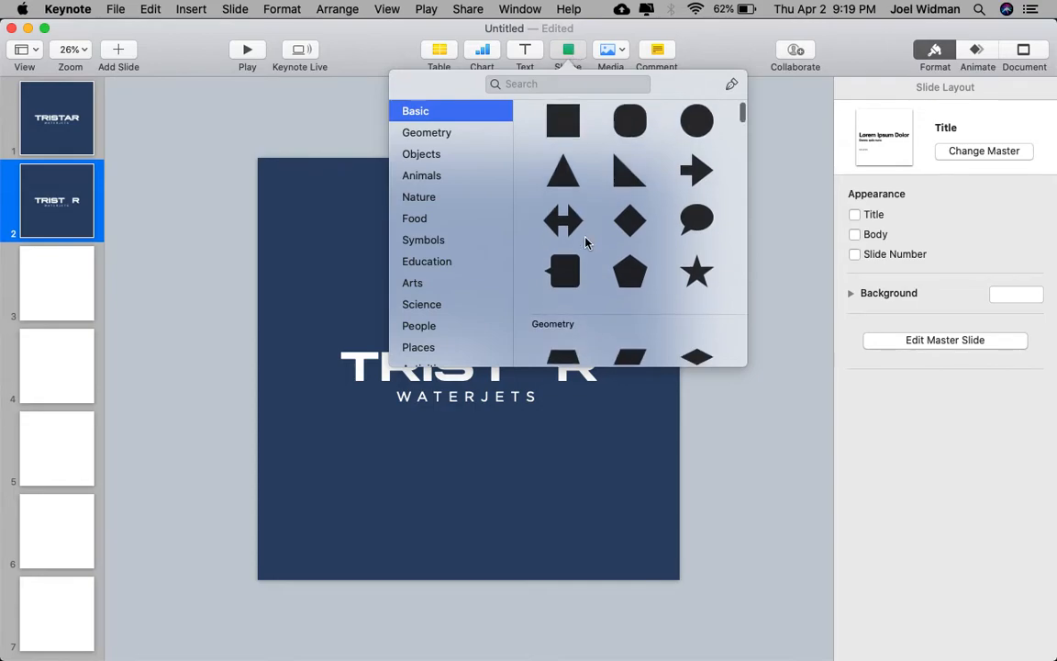
pyautogui.click(630, 235)
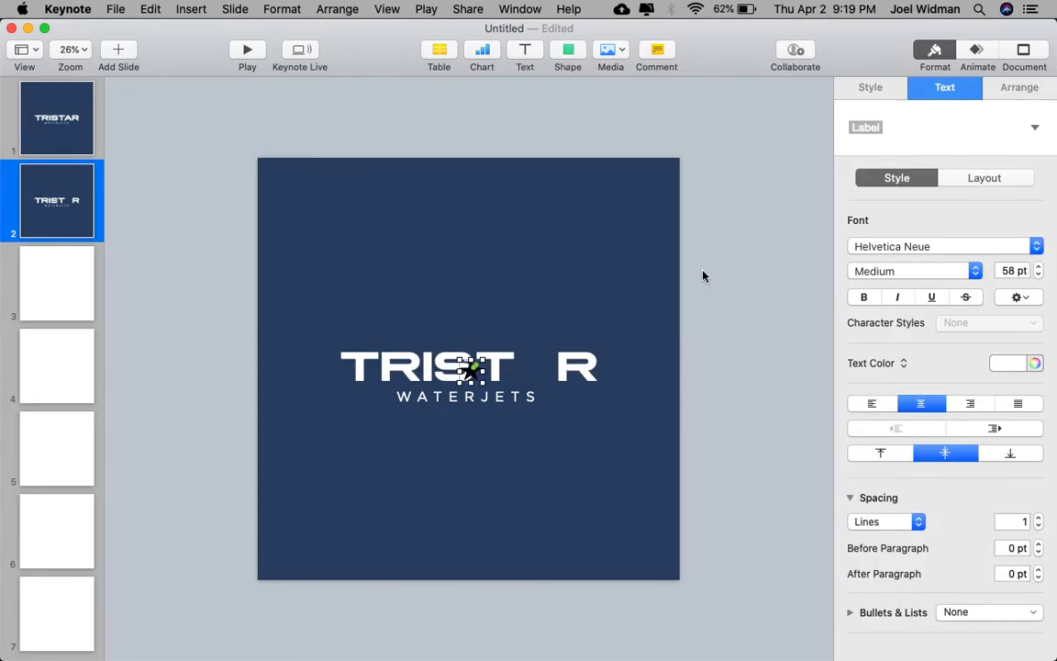
pyautogui.click(1000, 87)
pyautogui.click(909, 254)
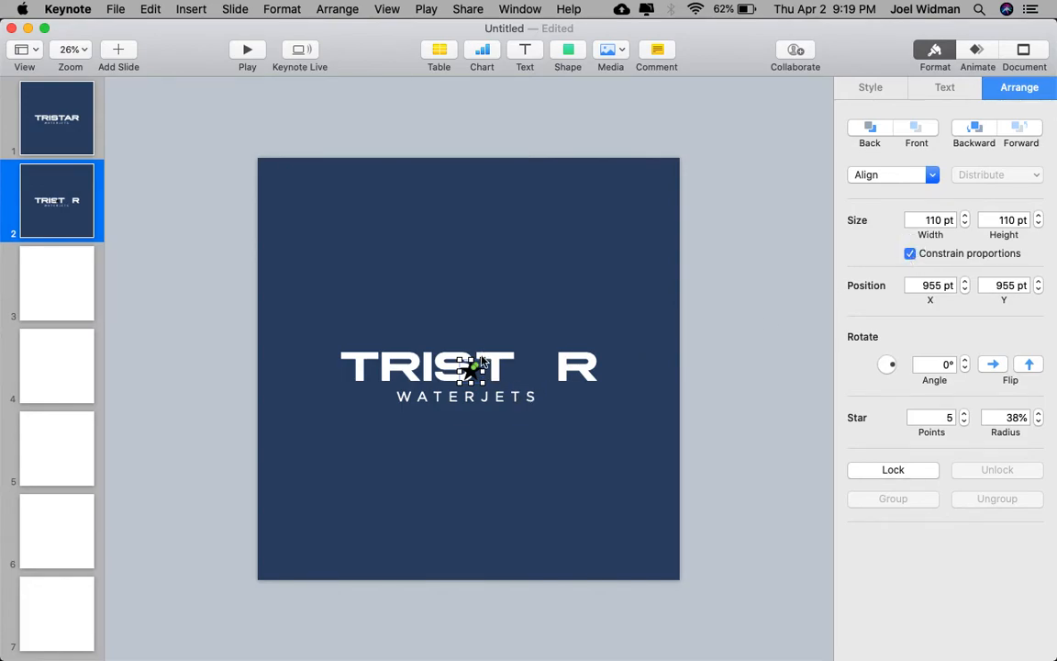
# Try stretching the star wide with its proportions unconstrained, and undo the stretch.
pyautogui.moveTo(483, 361); pyautogui.dragTo(564, 358)
pyautogui.click(910, 253)
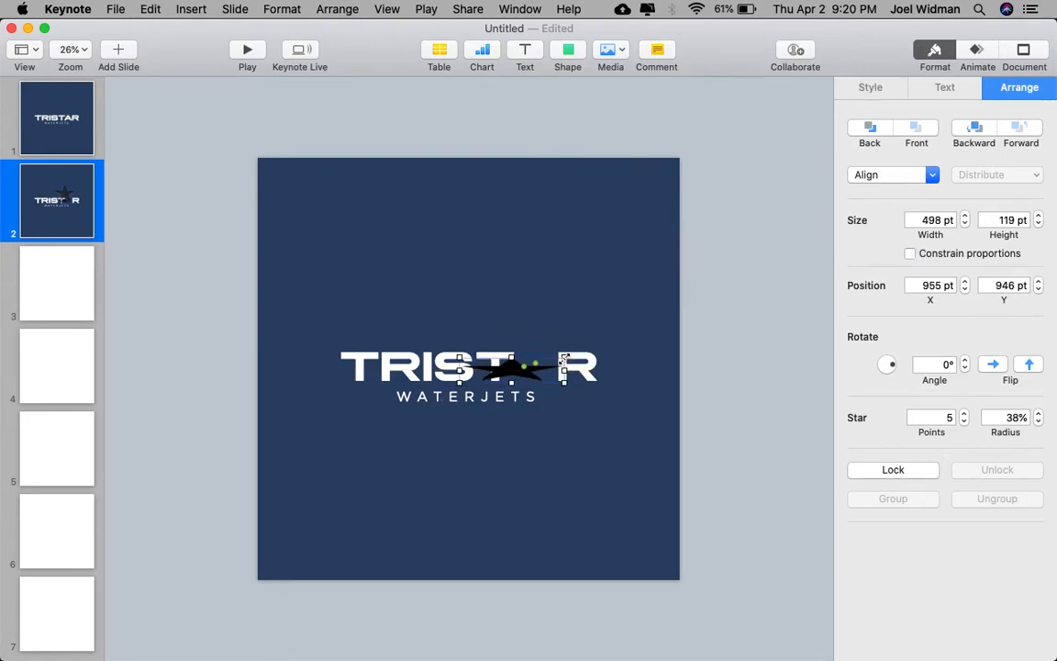
pyautogui.press('super+z')
pyautogui.click(910, 253)
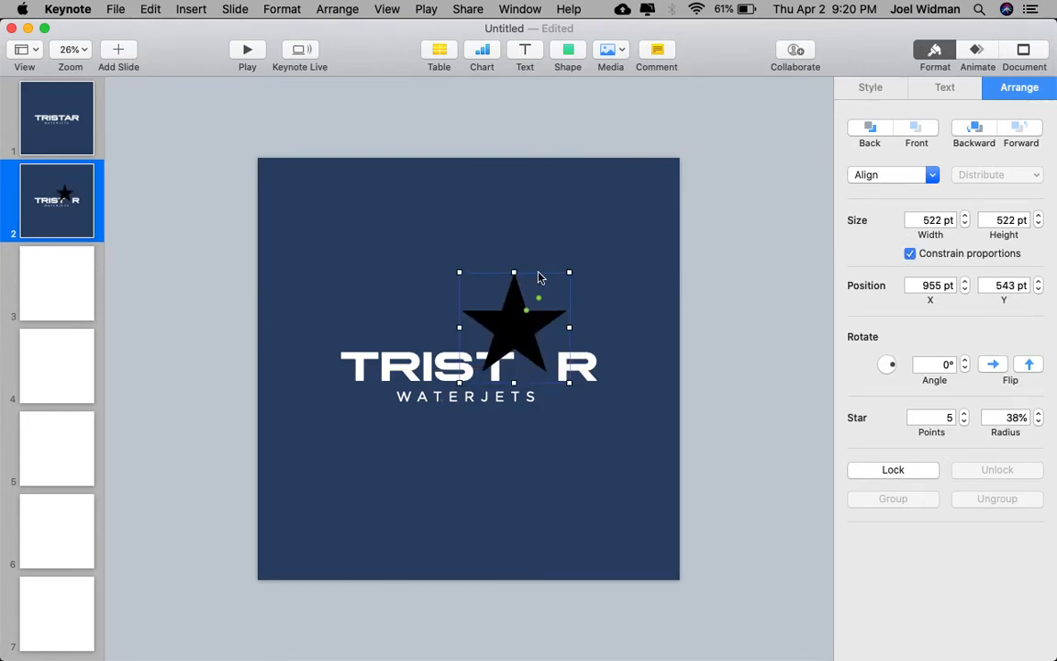
# Resize the star with its proportions constrained to about 230 pt wide and high.
pyautogui.moveTo(569, 273); pyautogui.dragTo(632, 231)
pyautogui.click(909, 253)
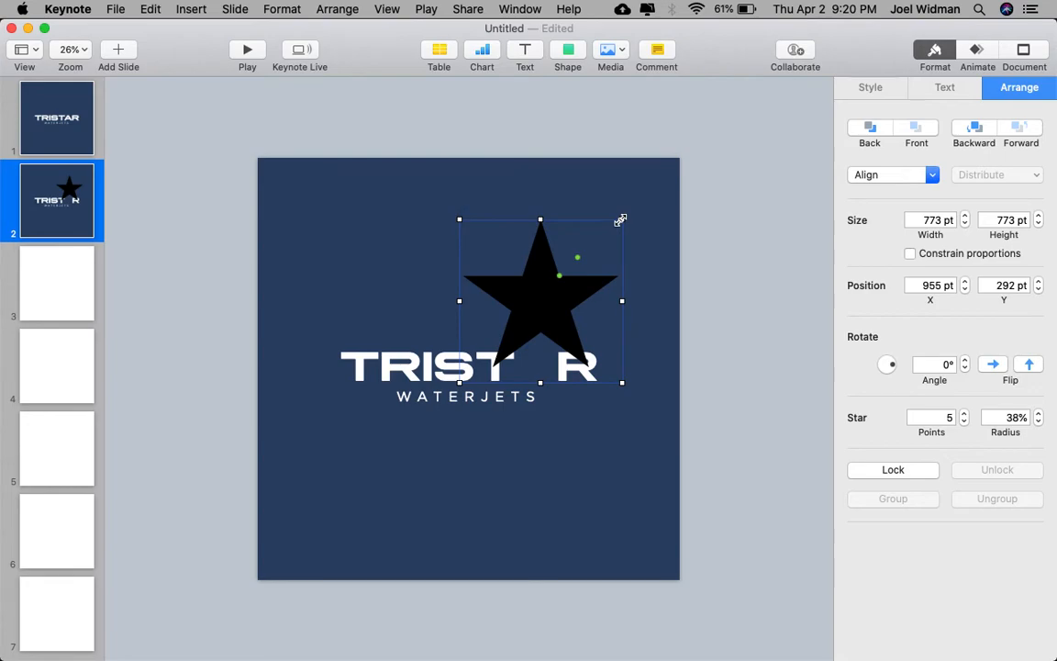
pyautogui.moveTo(620, 220); pyautogui.dragTo(592, 277)
pyautogui.click(908, 254)
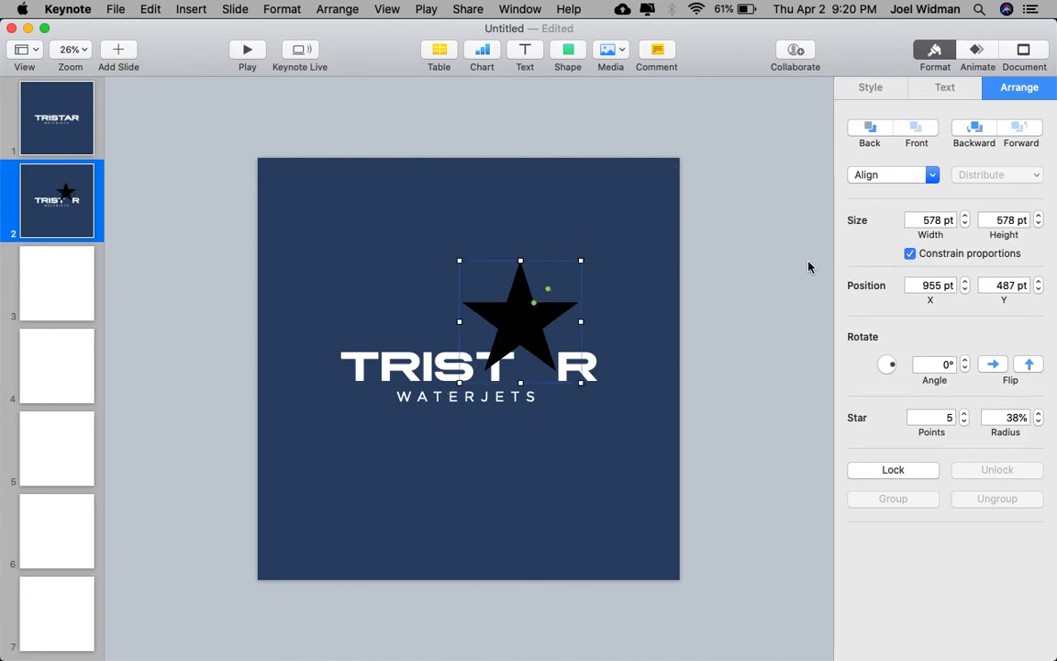
pyautogui.moveTo(578, 260); pyautogui.dragTo(507, 334)
# Fill the star with white and move it into the gap between the T and R of the wordmark.
pyautogui.click(871, 87)
pyautogui.click(863, 320)
pyautogui.click(797, 425)
pyautogui.click(797, 424)
pyautogui.moveTo(483, 359); pyautogui.dragTo(535, 368)
pyautogui.click(1021, 87)
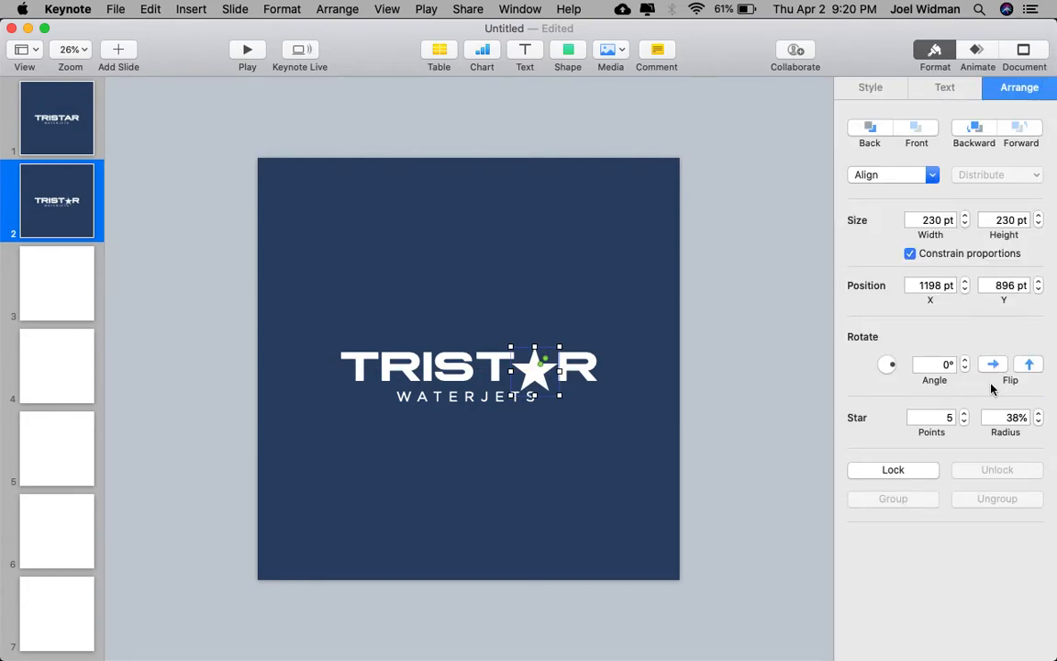
# Reshape the white star in the wordmark to 3 points with a 24% radius.
pyautogui.click(964, 422)
pyautogui.click(964, 422)
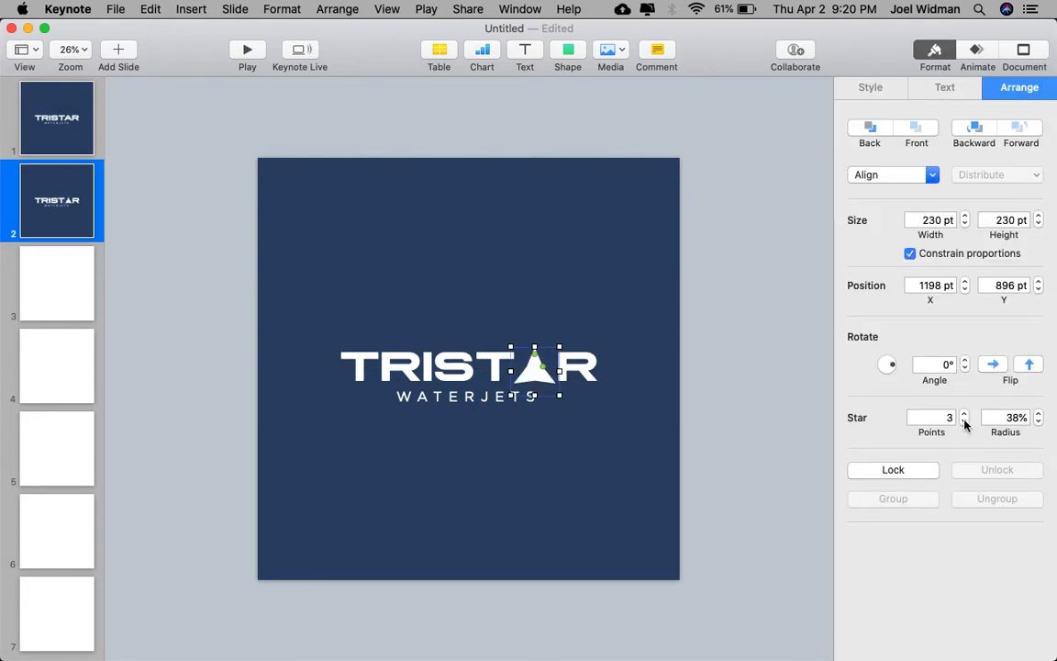
pyautogui.click(1038, 415)
pyautogui.click(1038, 414)
pyautogui.click(1038, 423)
pyautogui.click(1038, 422)
pyautogui.click(1039, 422)
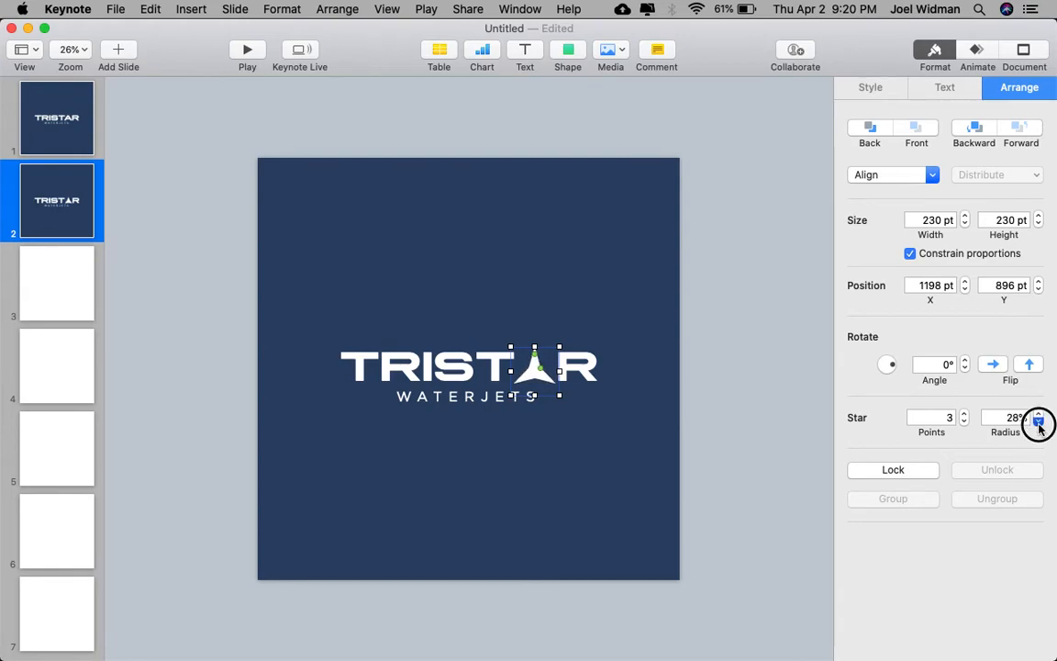
pyautogui.click(1039, 422)
pyautogui.click(1039, 422)
pyautogui.click(1038, 422)
pyautogui.click(1038, 422)
pyautogui.click(1038, 423)
pyautogui.click(1038, 423)
pyautogui.click(1038, 422)
pyautogui.click(1038, 422)
pyautogui.click(1038, 415)
pyautogui.click(1038, 414)
pyautogui.click(1038, 415)
pyautogui.click(712, 423)
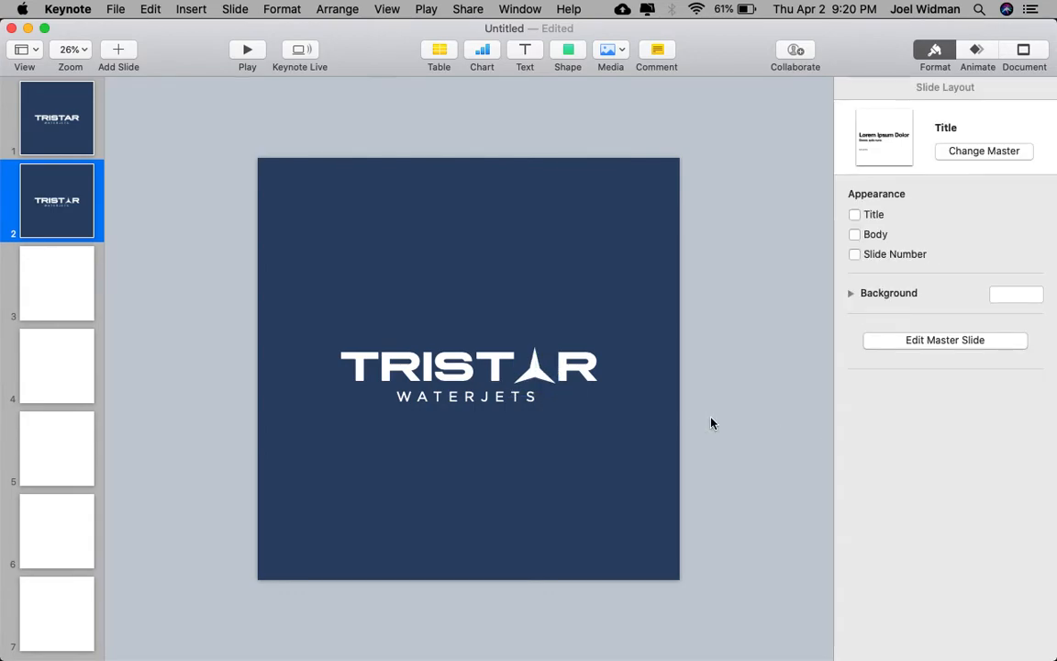
# Nudge the three-pointed star toward the T and enlarge it proportionally to 251 pt wide and high.
pyautogui.click(535, 366)
pyautogui.click(732, 434)
pyautogui.moveTo(544, 385); pyautogui.dragTo(547, 385)
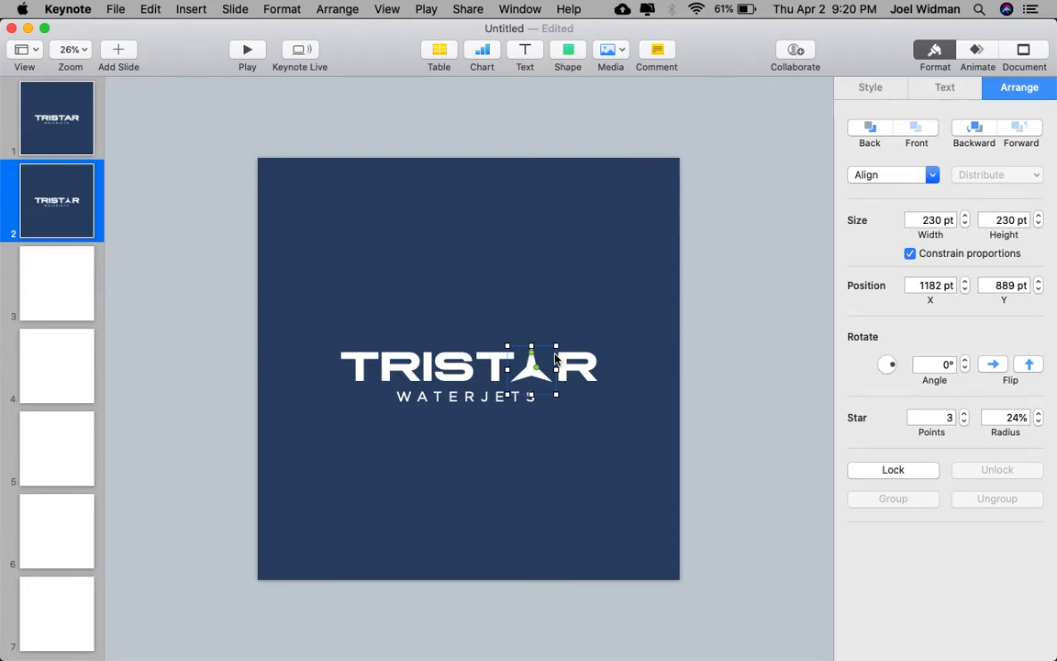
pyautogui.moveTo(556, 345); pyautogui.dragTo(558, 343)
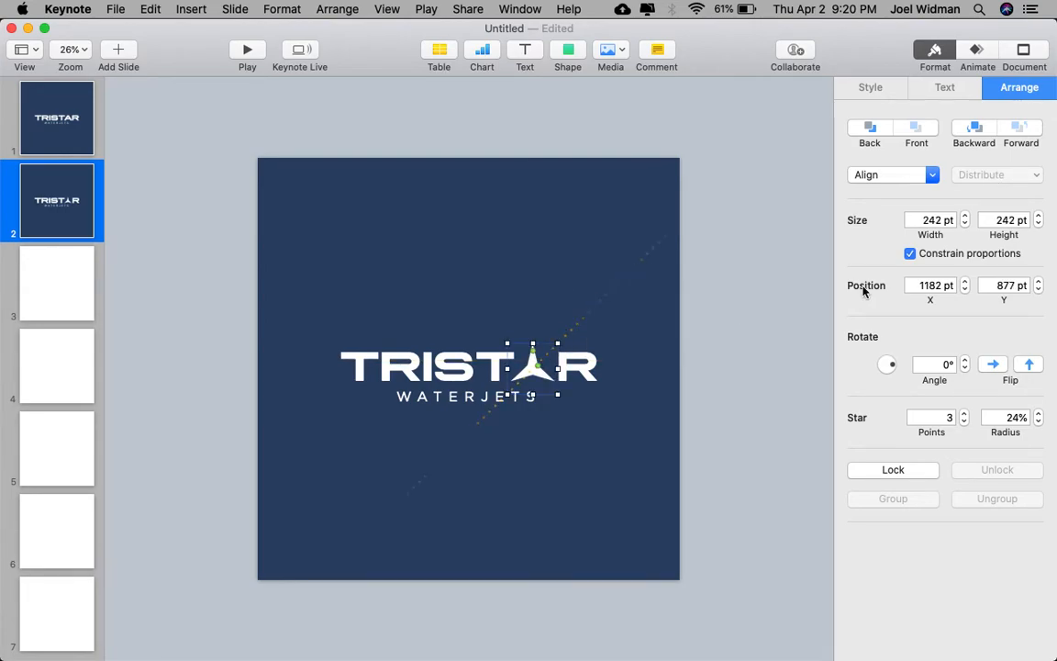
pyautogui.click(965, 217)
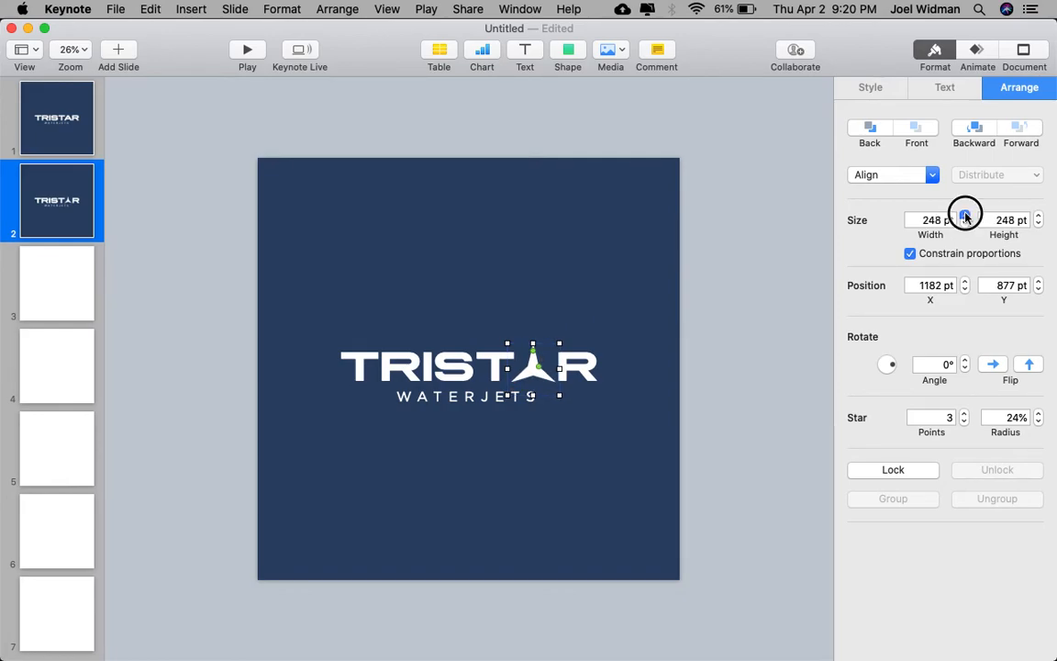
pyautogui.click(965, 217)
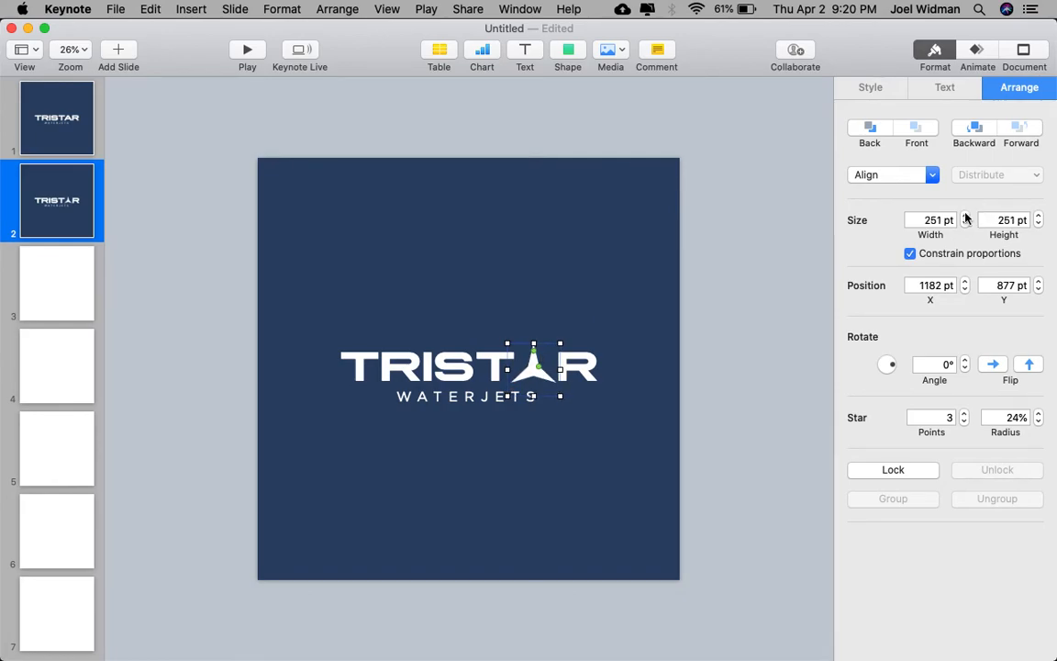
# Lower the star slightly in the gap between the T and R, to about X 1178 pt, Y 889 pt.
pyautogui.click(481, 394)
pyautogui.moveTo(542, 377); pyautogui.dragTo(542, 383)
pyautogui.click(699, 383)
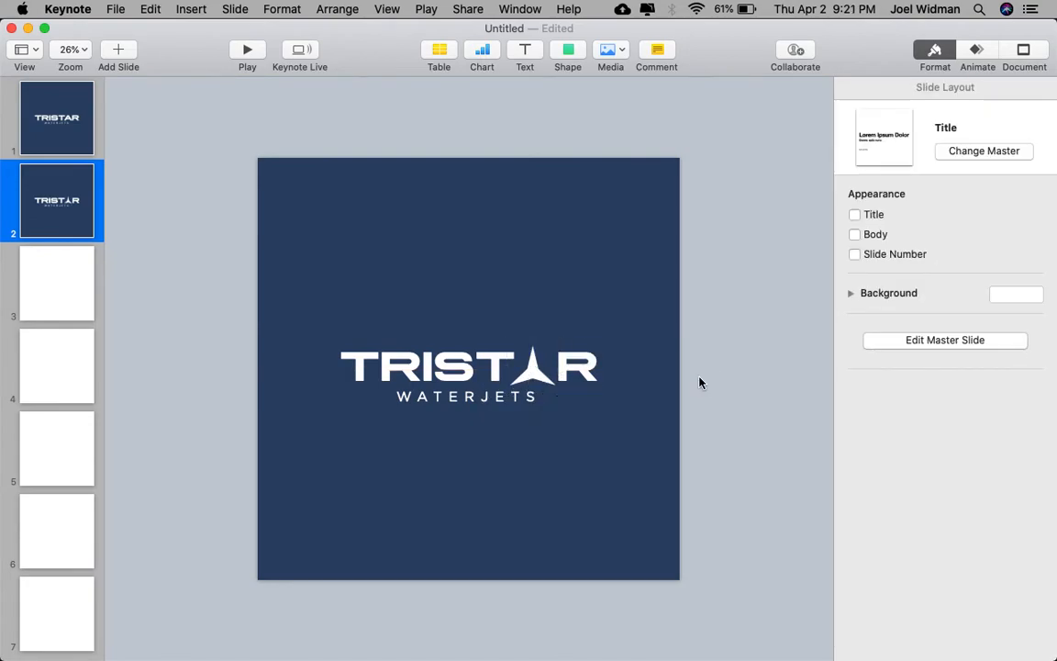
# Reduce the three-pointed star proportionally to about 244 pt wide and high.
pyautogui.click(535, 377)
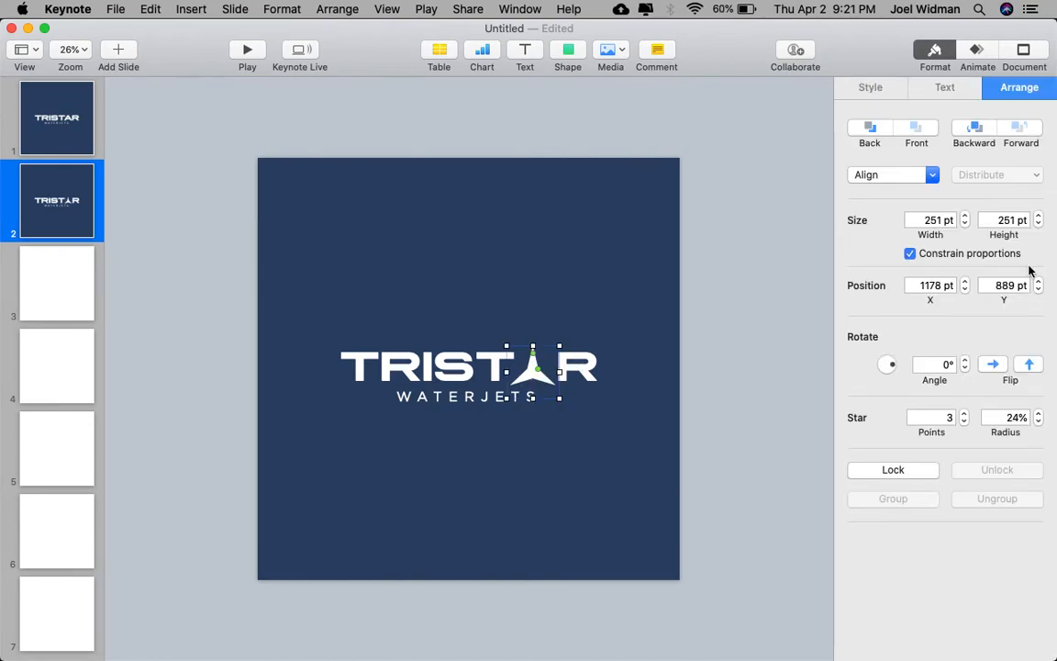
pyautogui.click(965, 224)
pyautogui.click(965, 224)
pyautogui.click(965, 225)
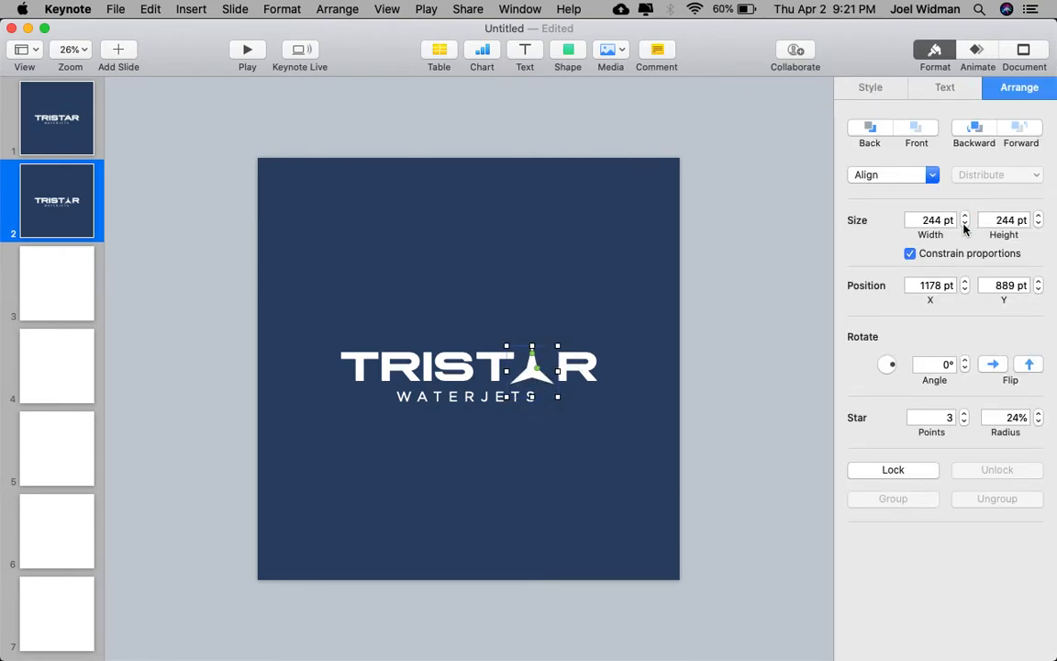
pyautogui.click(965, 225)
pyautogui.click(727, 393)
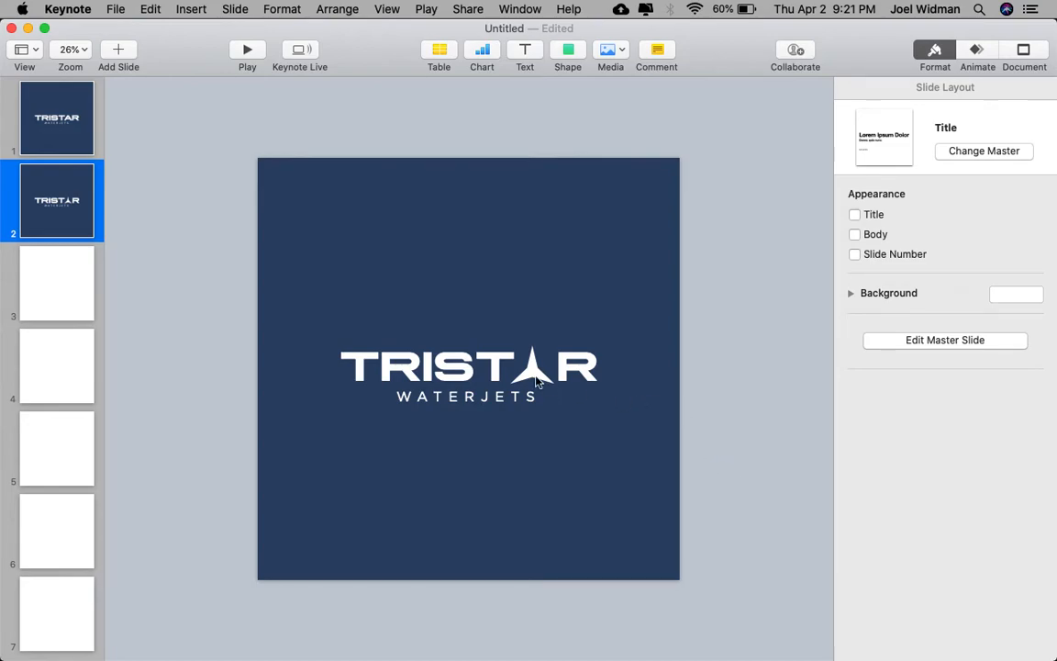
# Select the TRISTAR wordmark, the star and the WATERJETS text together and copy them.
pyautogui.click(489, 370)
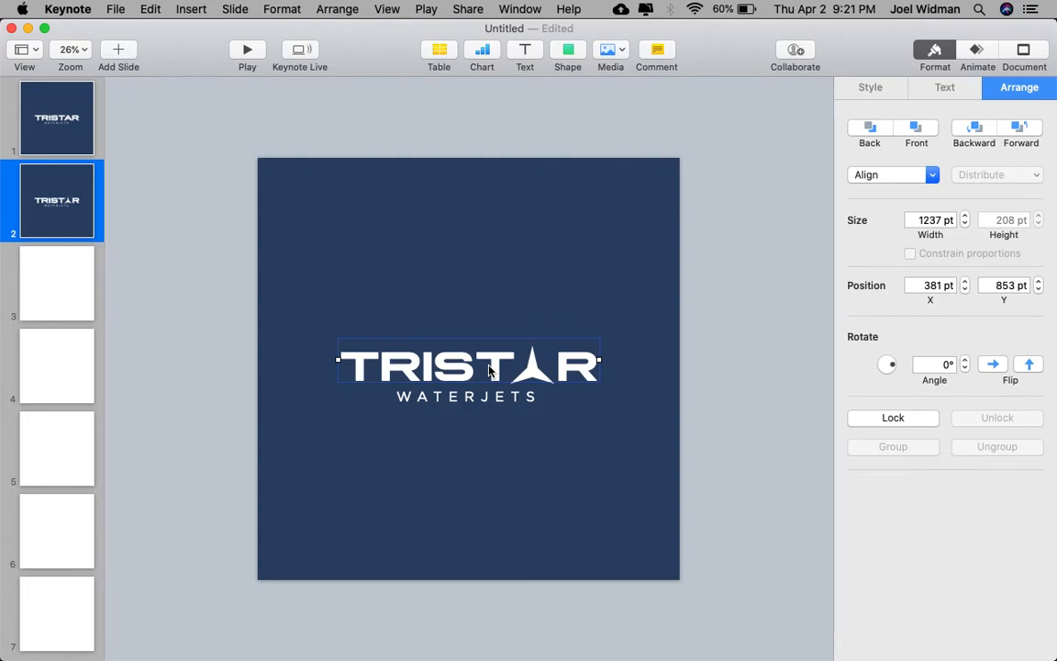
pyautogui.keyDown('shift'); pyautogui.click(536, 367); pyautogui.keyUp('shift')
pyautogui.keyDown('shift'); pyautogui.click(478, 399); pyautogui.keyUp('shift')
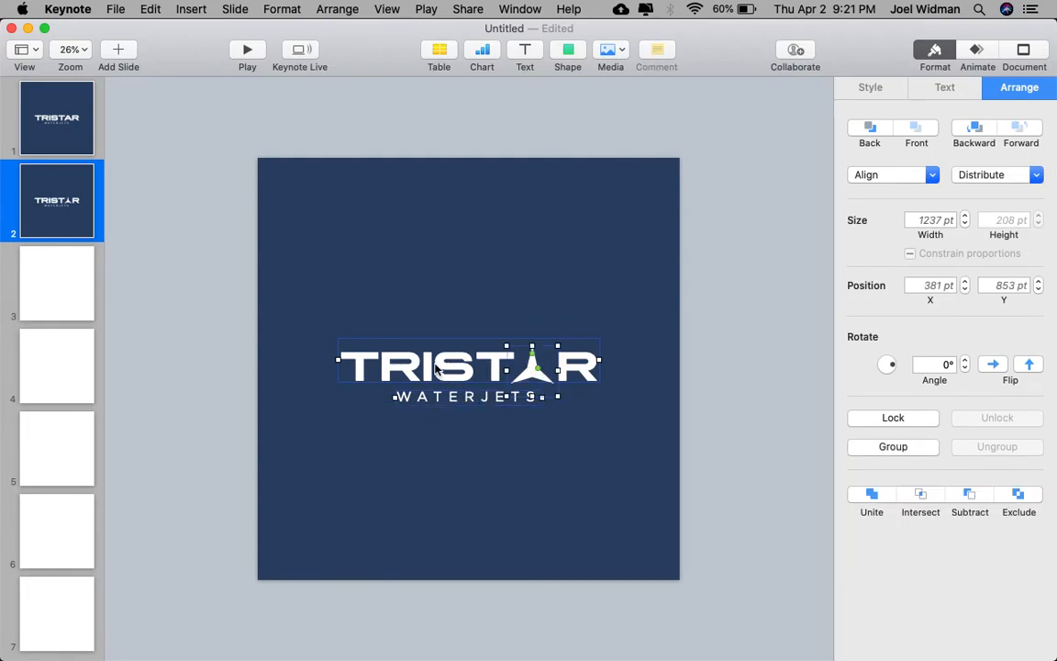
pyautogui.press('super+c')
# Switch to Preview and create a new image from the copied logo on the clipboard.
pyautogui.moveTo(649, 633)
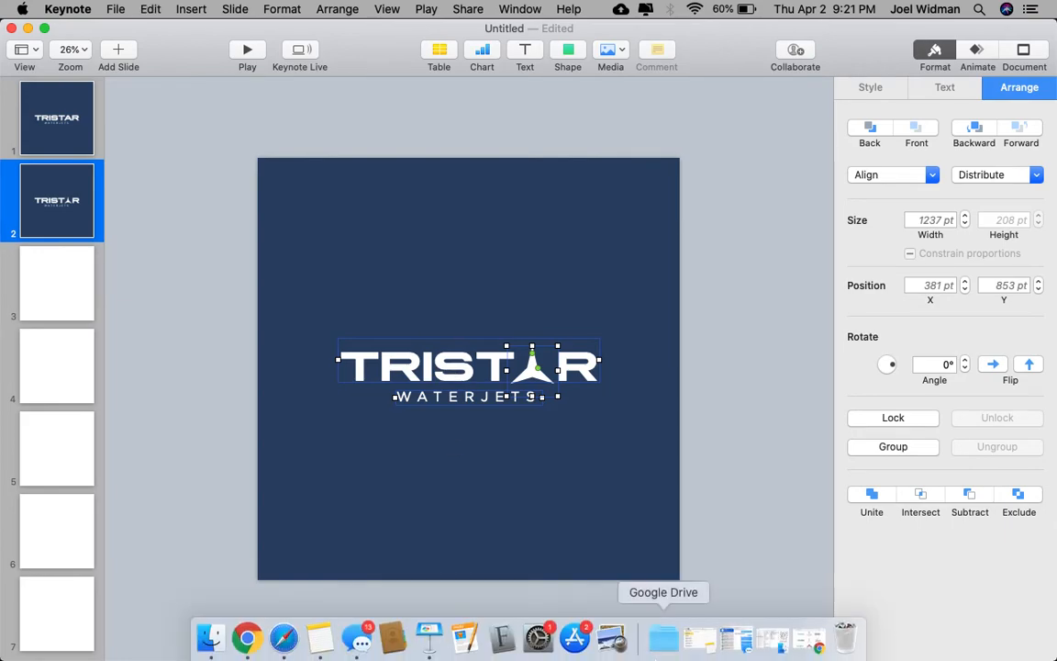
pyautogui.click(612, 638)
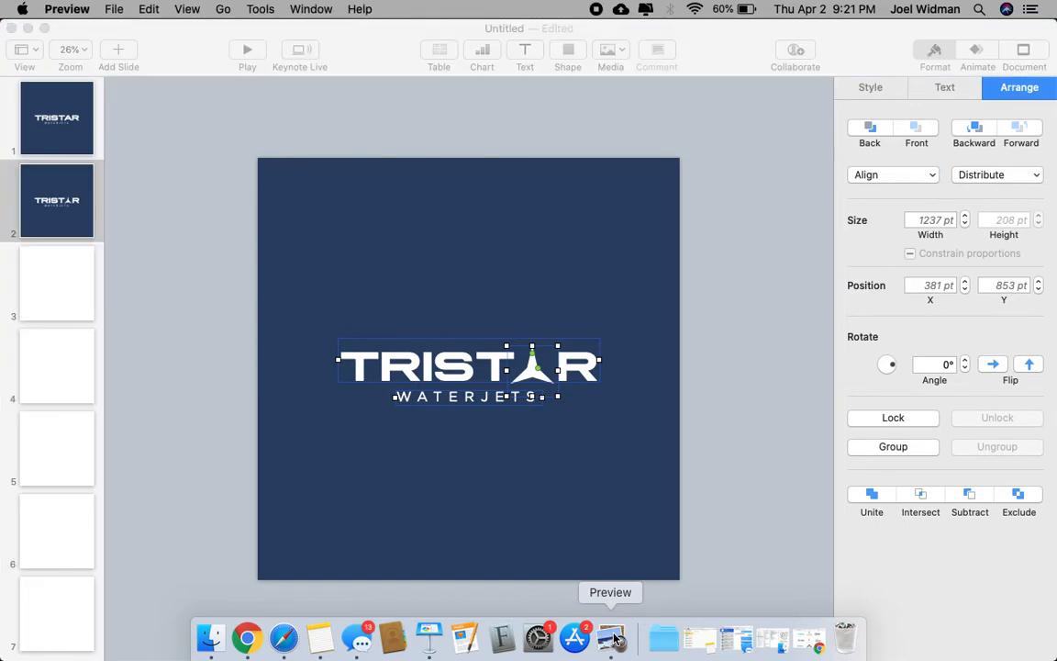
pyautogui.click(115, 10)
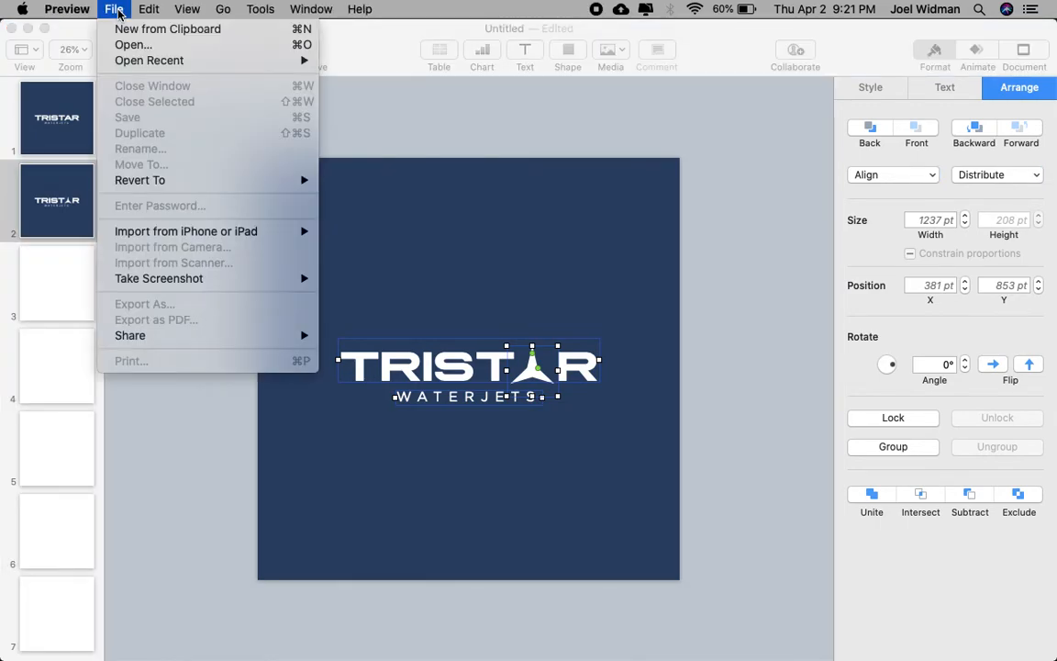
pyautogui.click(125, 29)
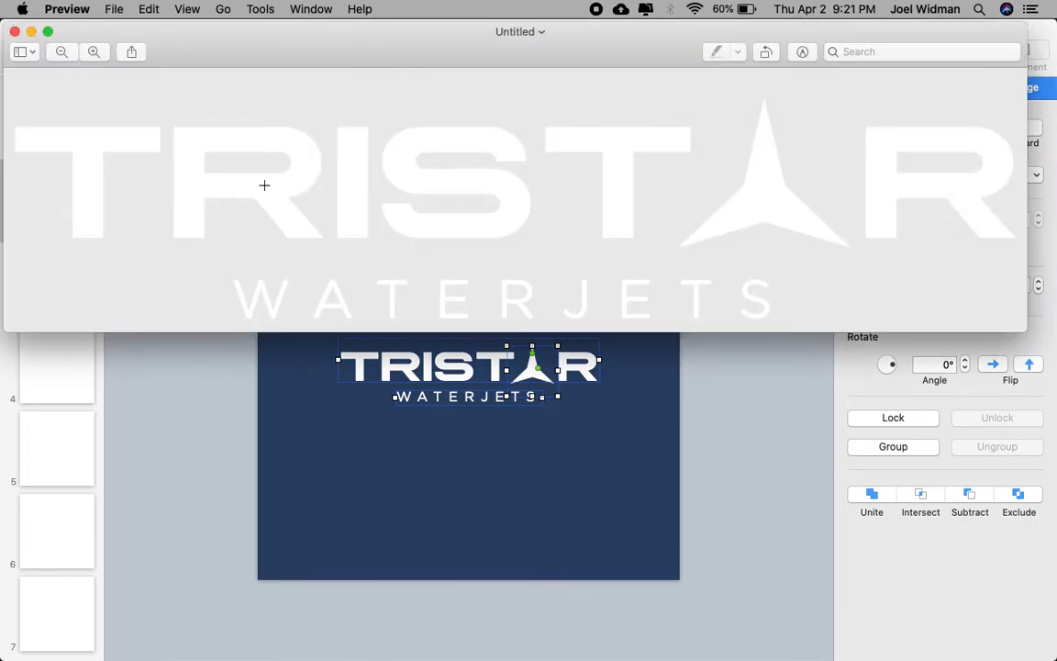
# Close the new image and save it to the Desktop as a PNG with alpha named "Tristar Logo (Full Horizontal) - White".
pyautogui.click(14, 33)
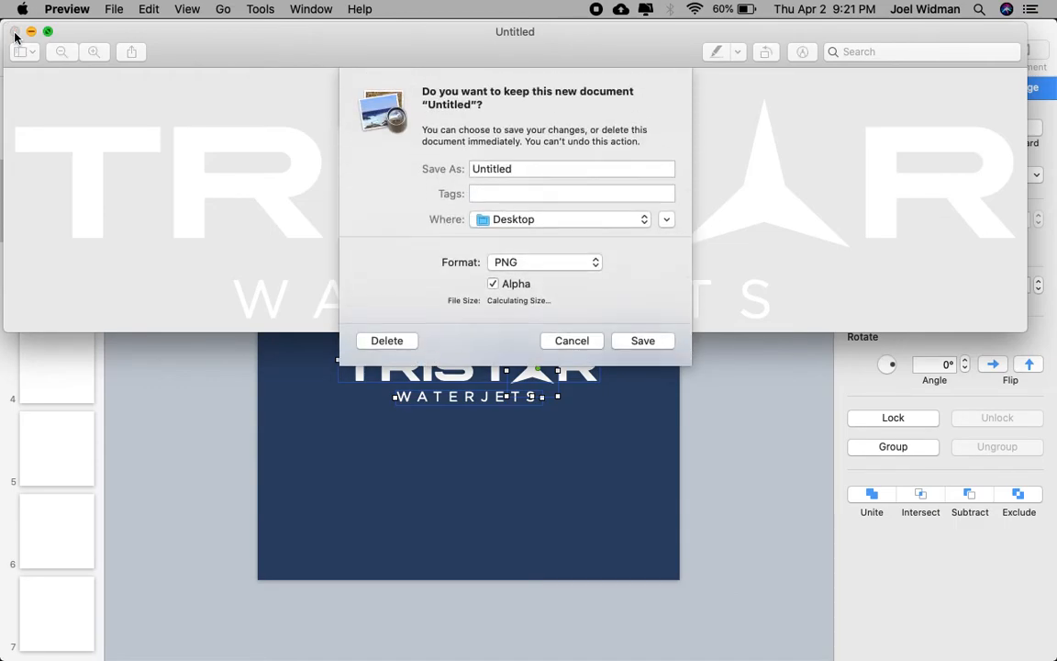
pyautogui.write('TristAR')
pyautogui.press('BackSpace')
pyautogui.press('BackSpace')
pyautogui.write('ar Logo (F')
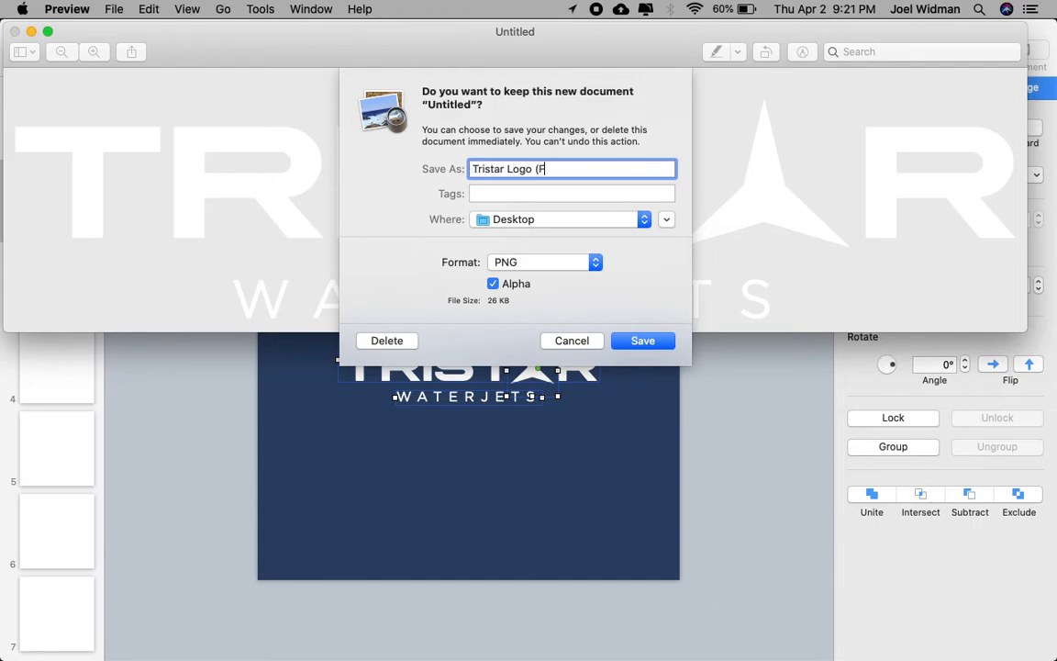
pyautogui.write('ull Horizontal) - Whoite')
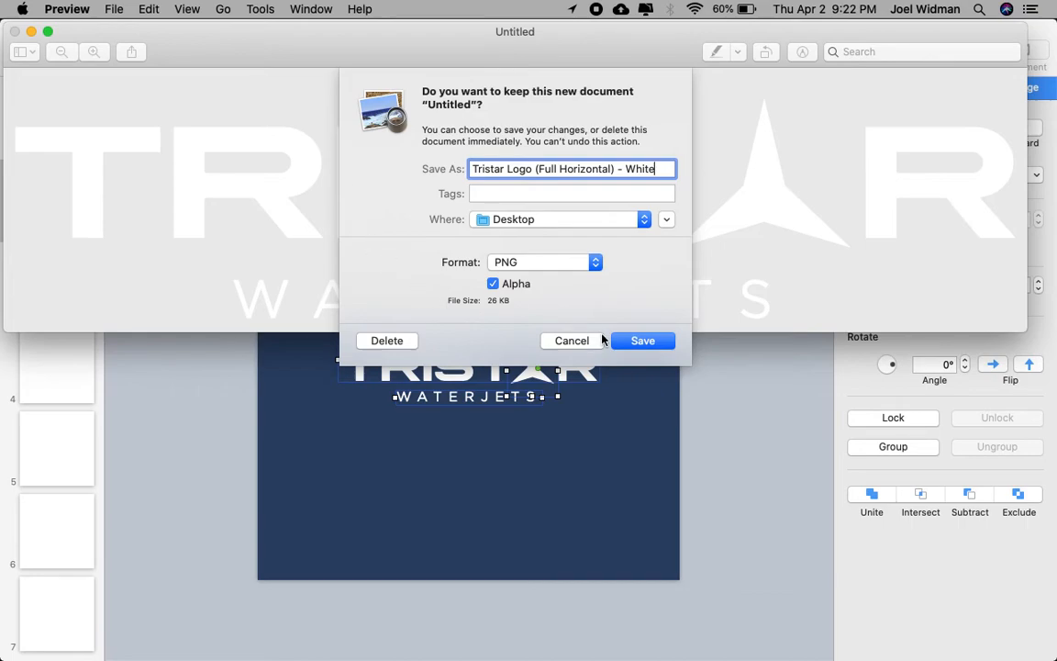
pyautogui.click(656, 343)
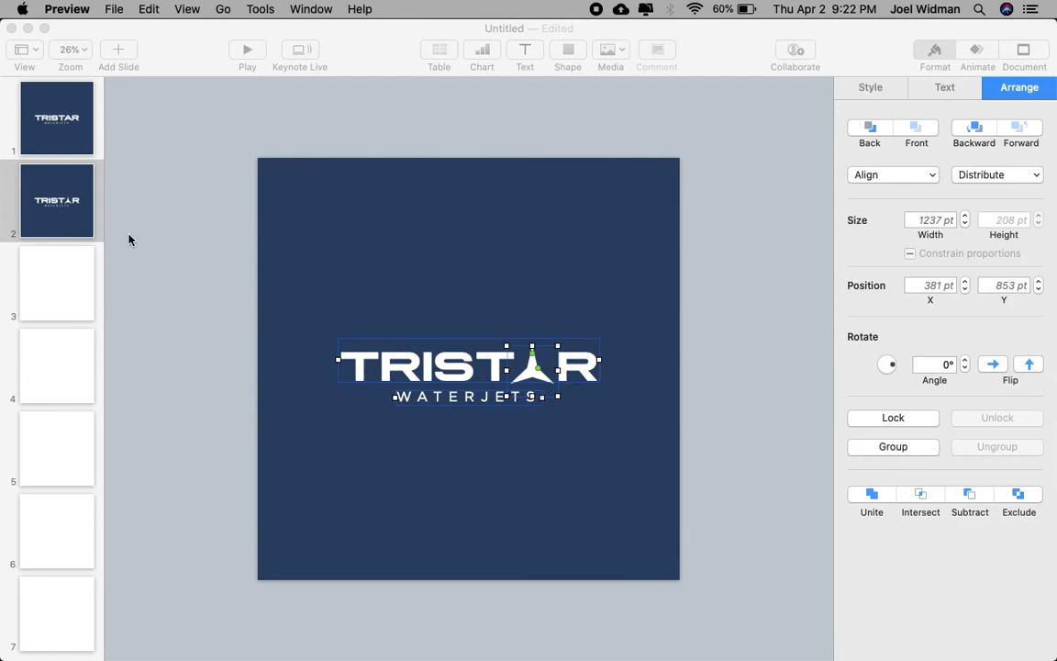
# Minimize the presentation window and preview the saved white logo file on the desktop.
pyautogui.click(129, 235)
pyautogui.click(27, 29)
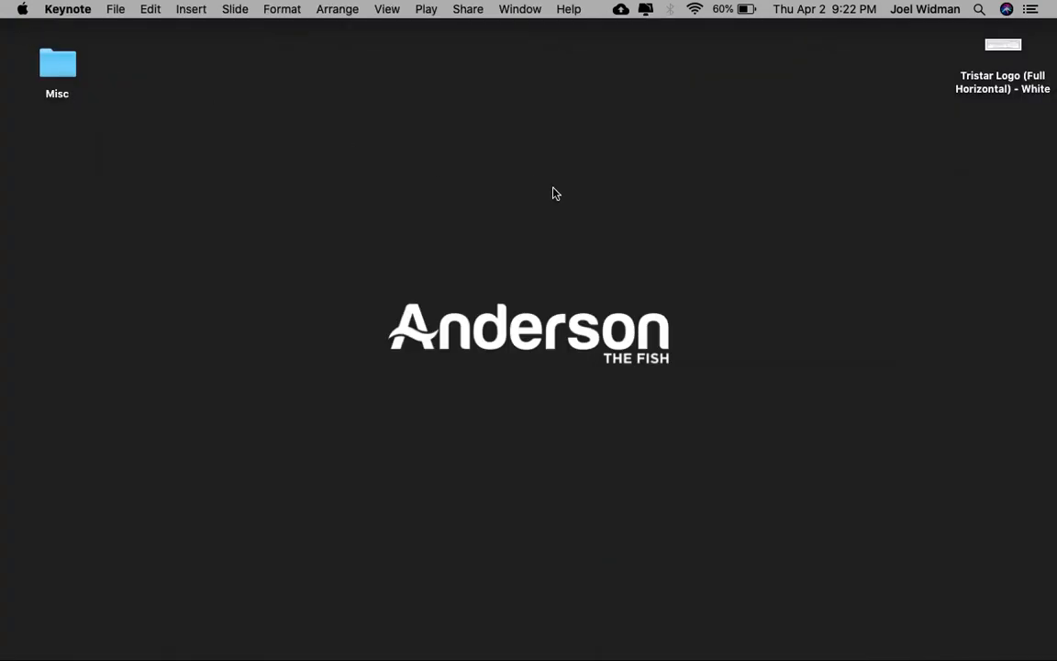
pyautogui.click(552, 194)
pyautogui.click(1003, 50)
pyautogui.press('space')
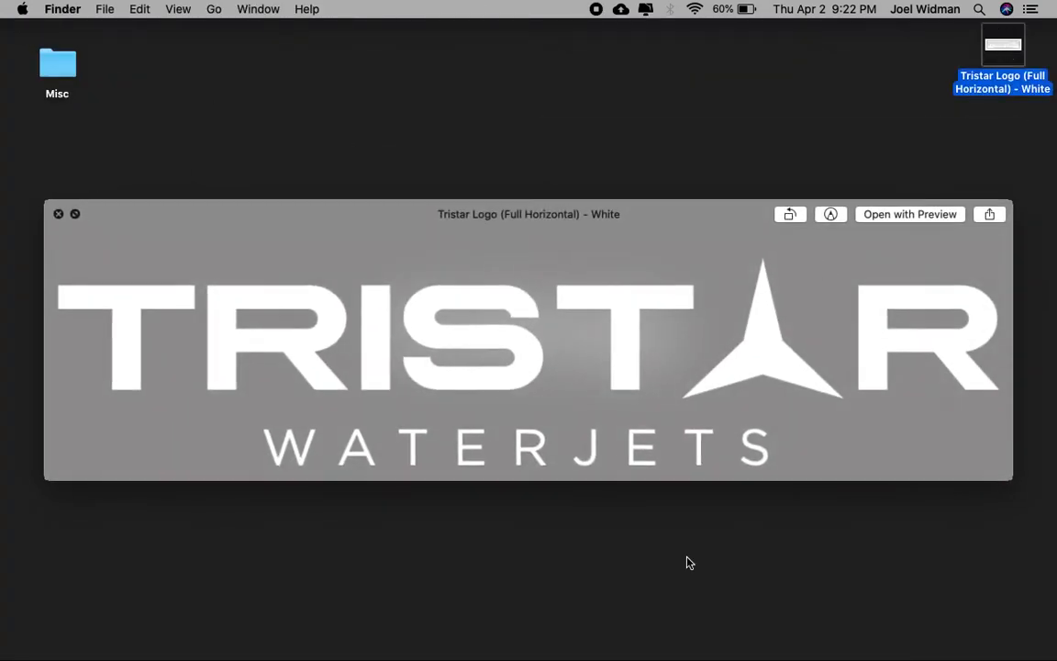